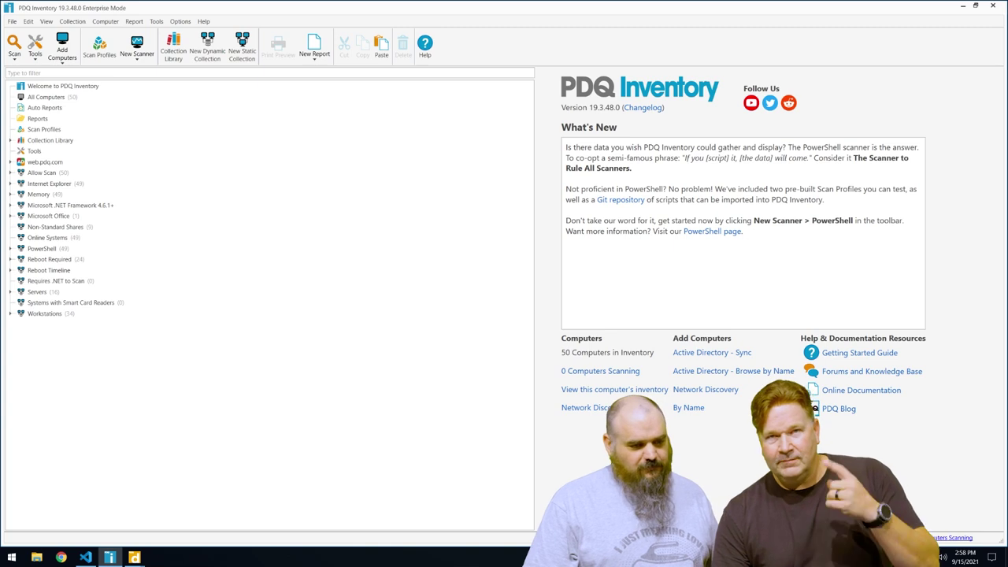
Step: Look over the scan profiles, then examine computer BUGSBUNNY's PowerShell (Monitoring No History) scanner results and minimize its details window
click(45, 129)
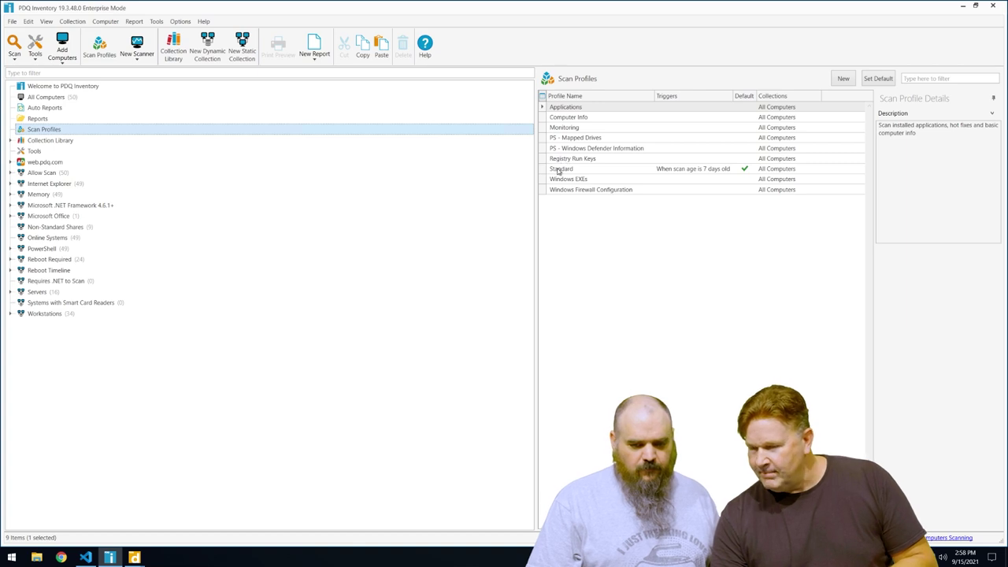
click(51, 99)
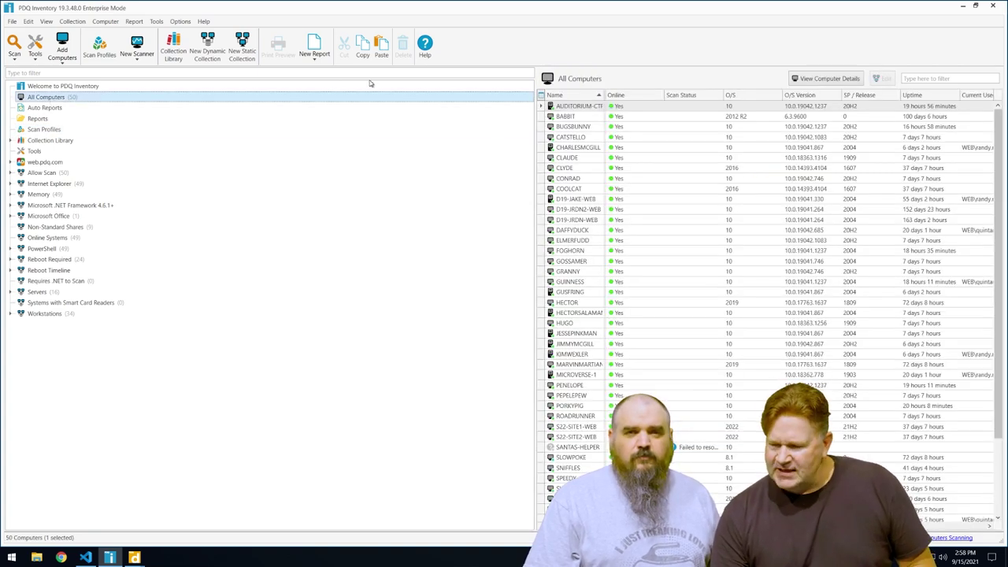
click(565, 128)
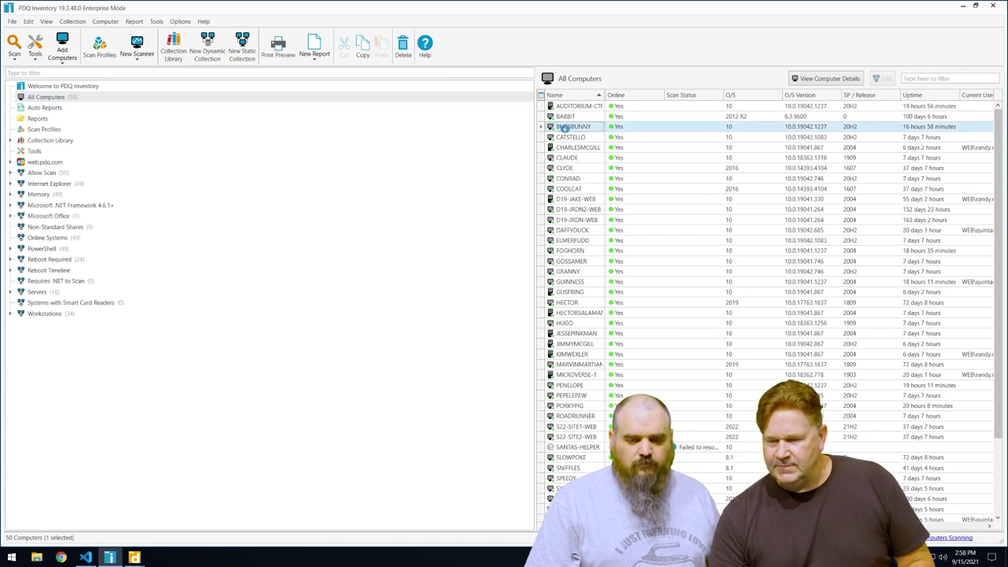
double_click(565, 127)
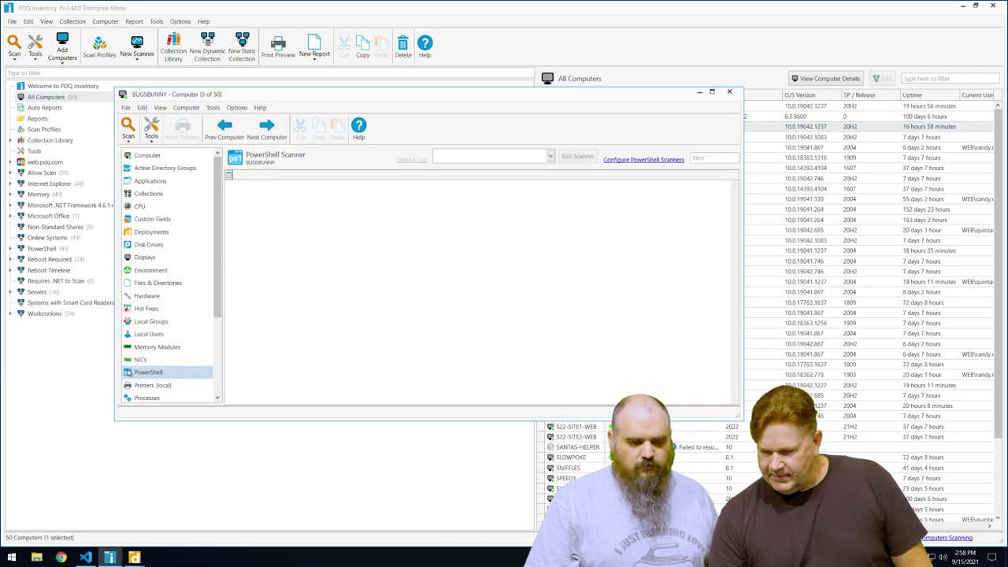
click(551, 156)
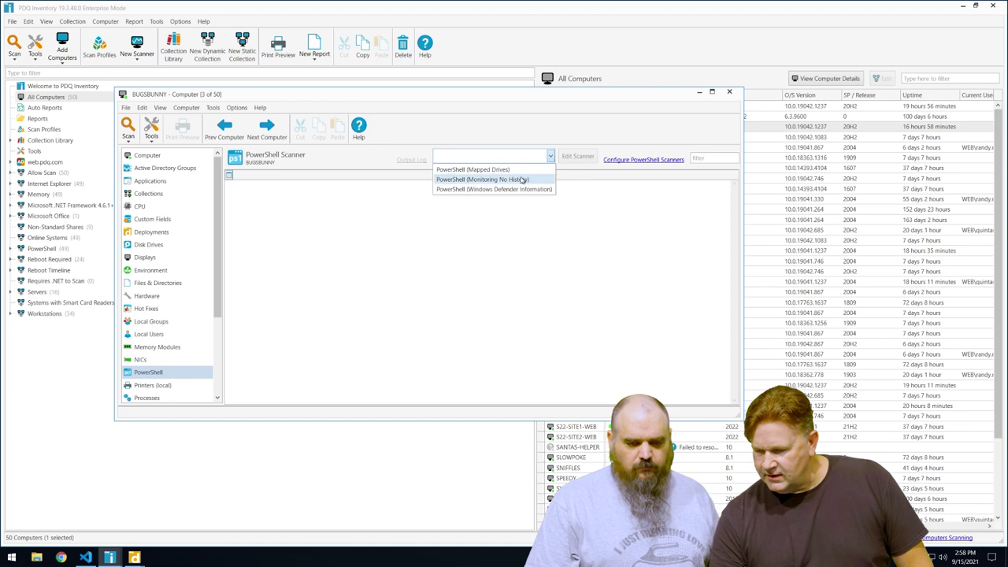
click(521, 179)
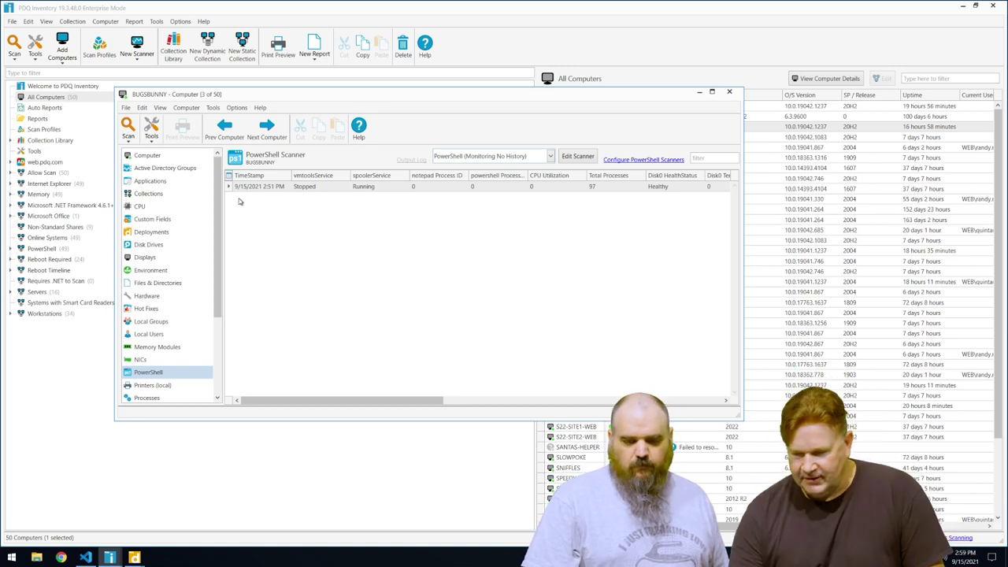
click(699, 92)
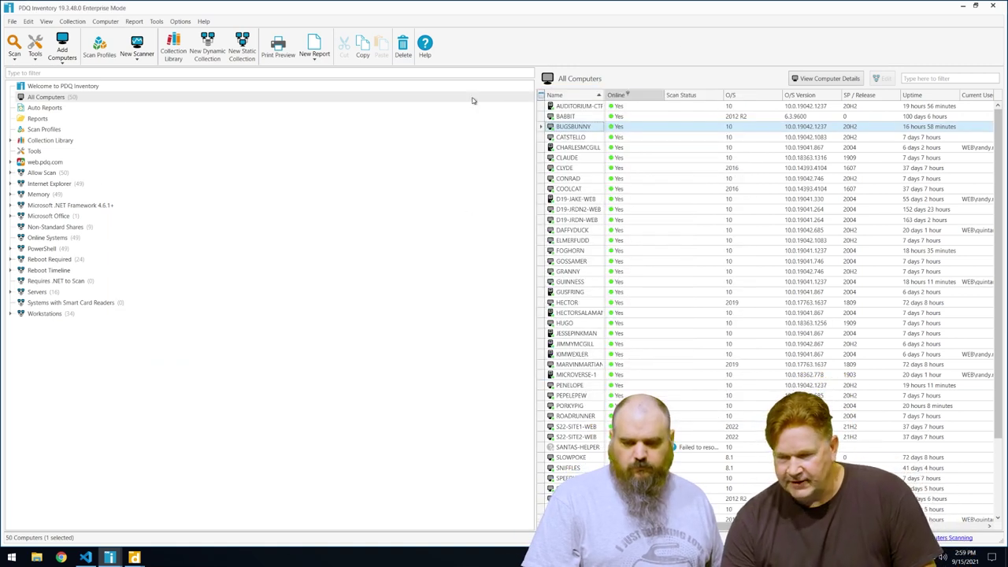
Step: Create a new dynamic collection named "VMtools - Stopped"
click(211, 62)
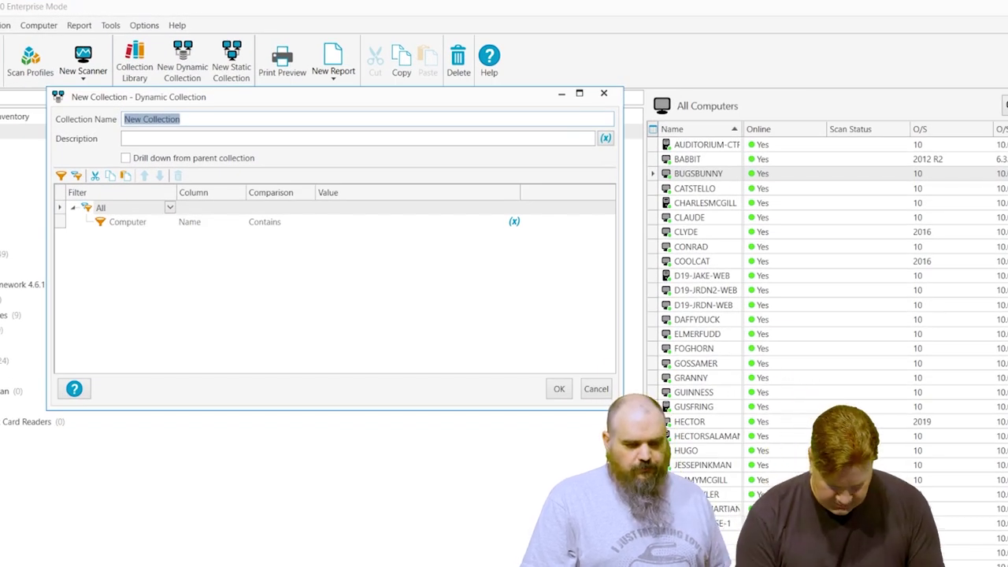
text(VMtools)
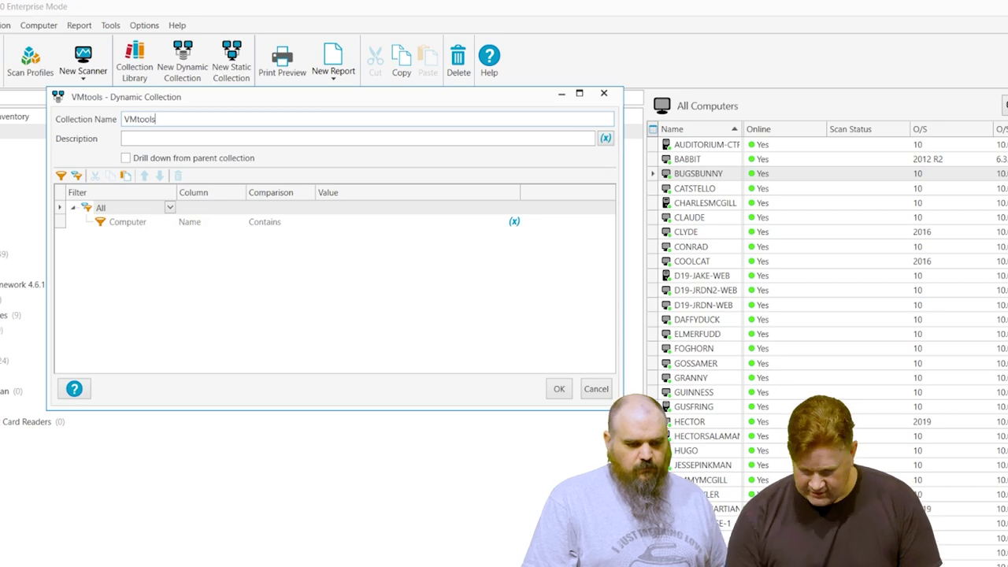
text( - Sto)
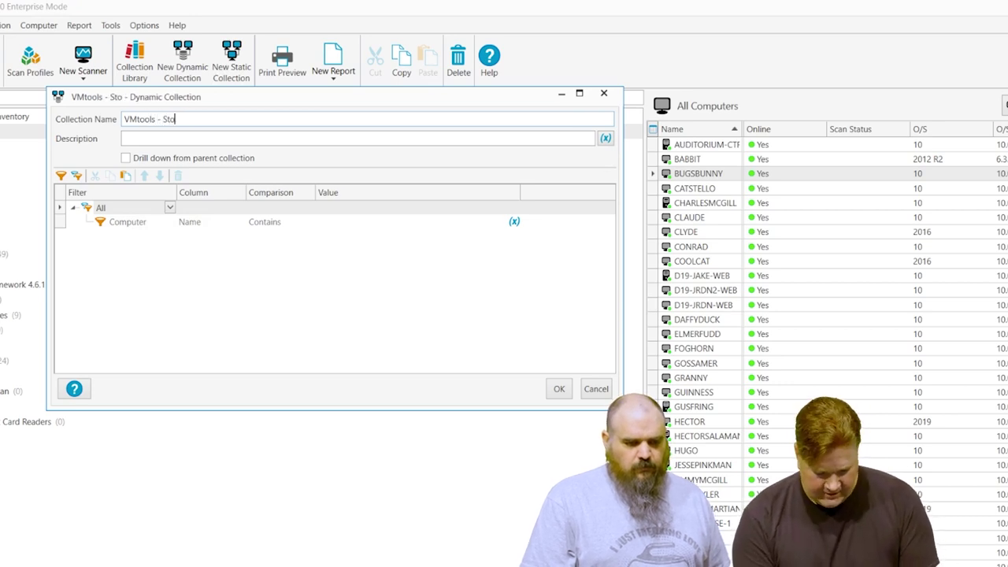
text(pped)
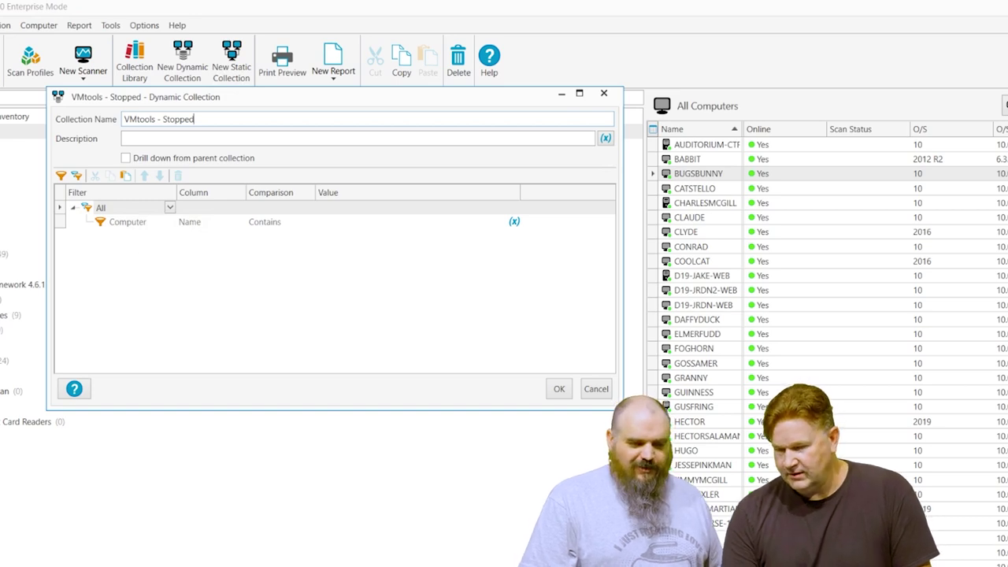
Step: Filter the collection by PowerShell (Monitoring No History) where vmtoolsService Equals "stopped", and save it
click(170, 223)
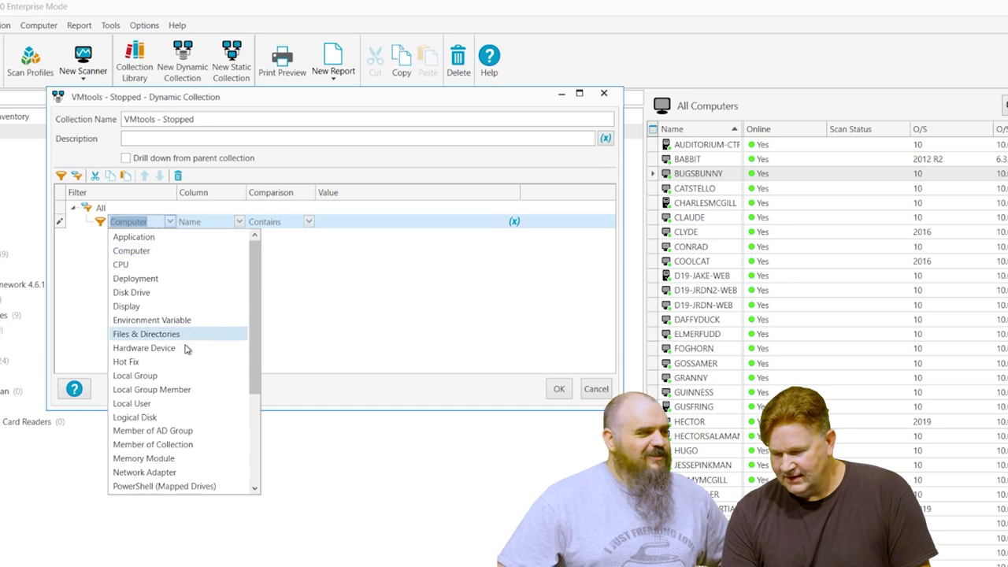
scroll(187, 344, down, 3)
click(197, 400)
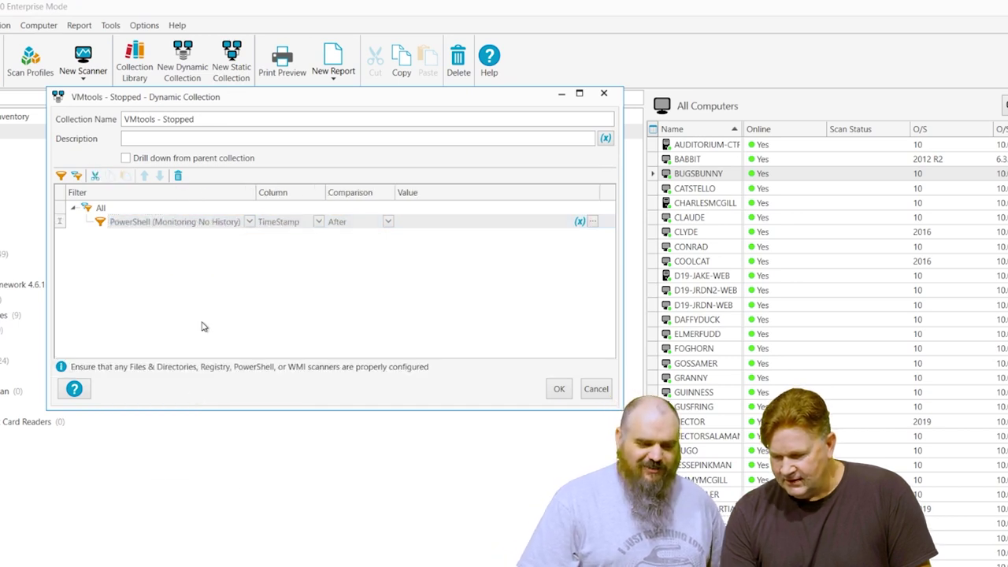
click(320, 223)
scroll(314, 268, down, 1)
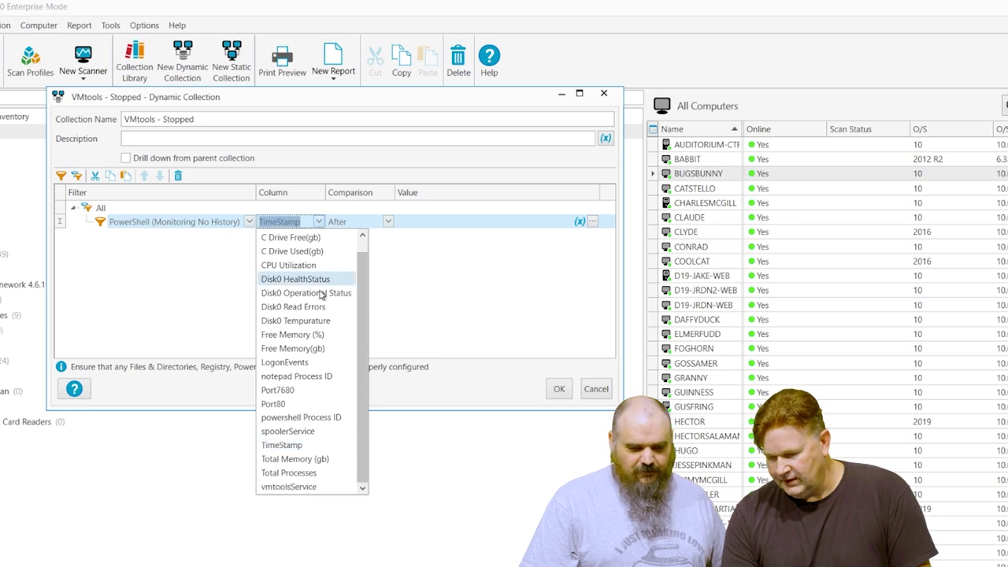
click(309, 493)
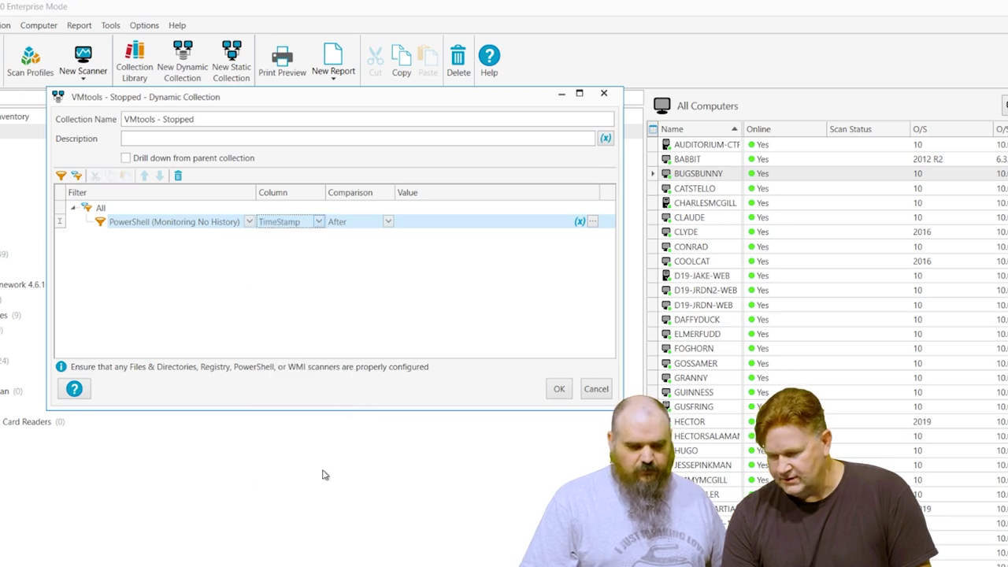
click(392, 223)
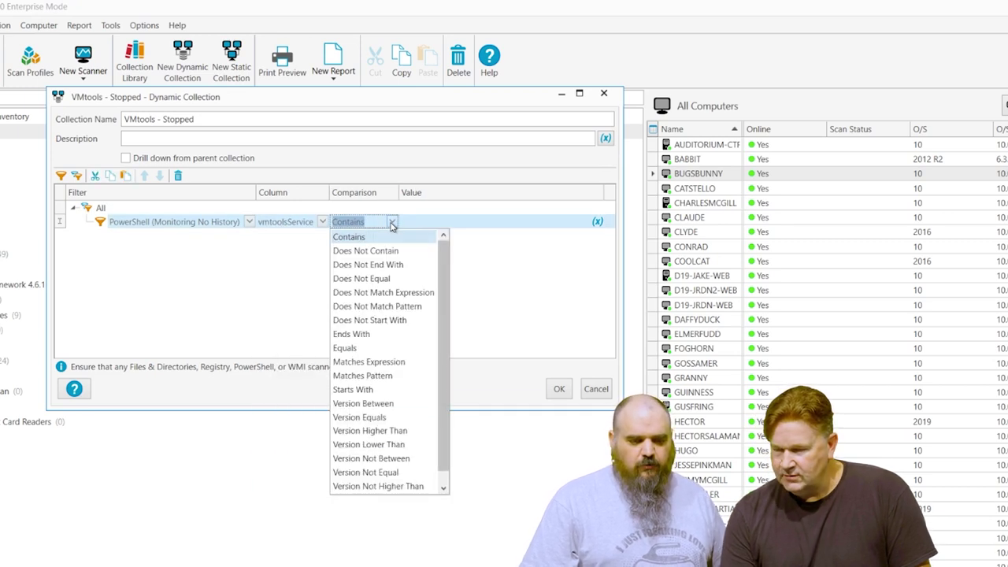
click(358, 348)
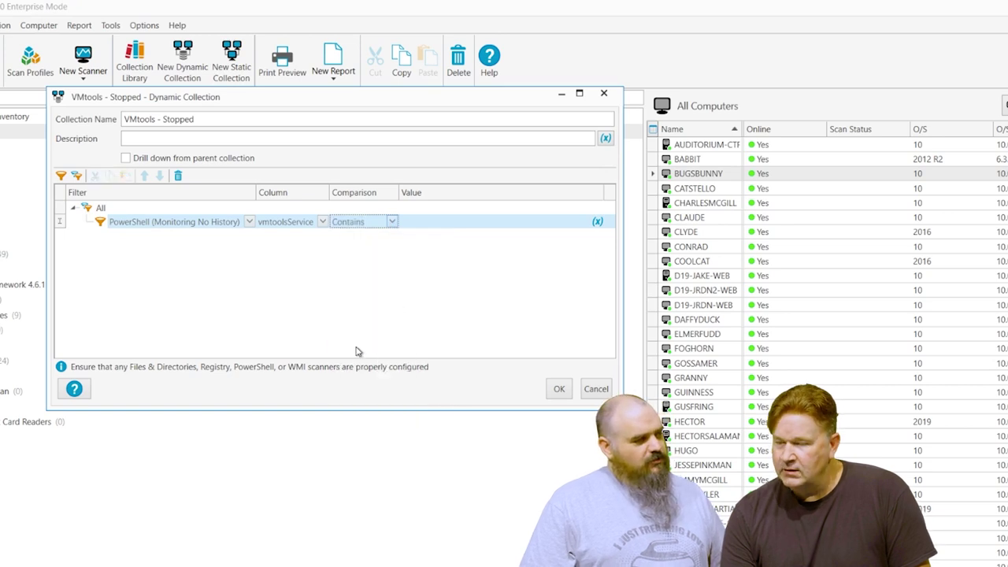
click(423, 223)
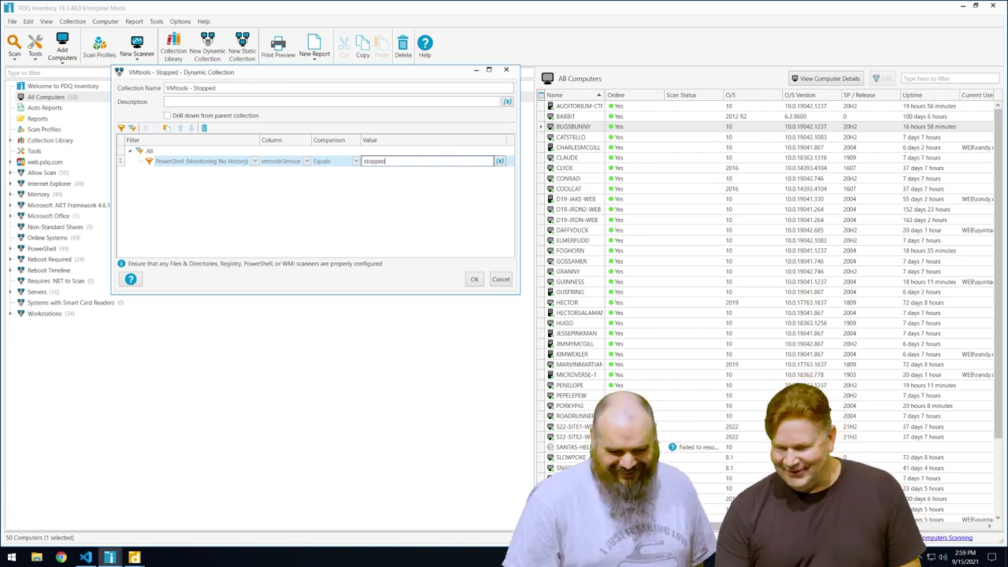
click(473, 279)
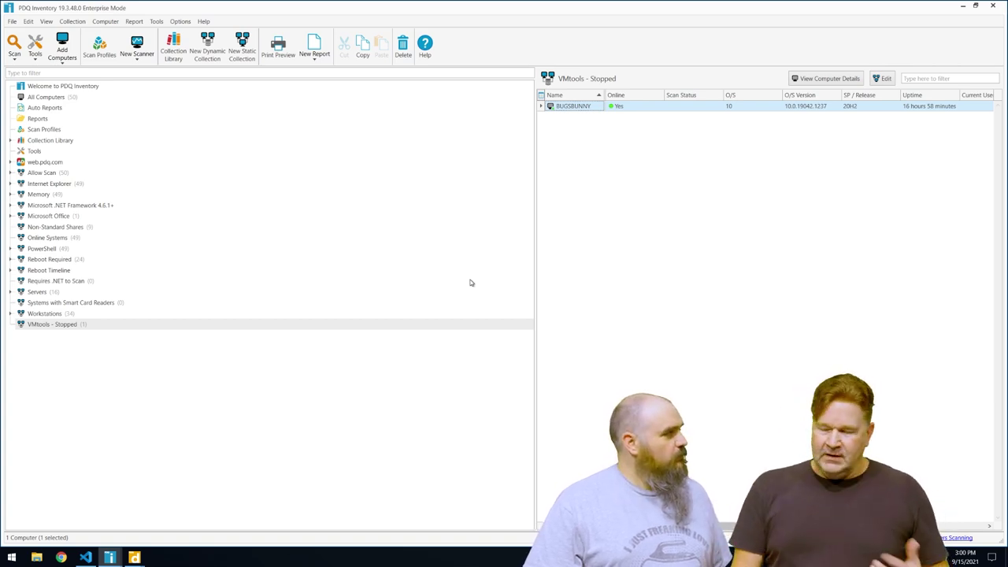
Step: Switch to PDQ Deploy's Start Service VMTools package window, enlarge it to examine the whole PowerShell script, and close it
click(137, 557)
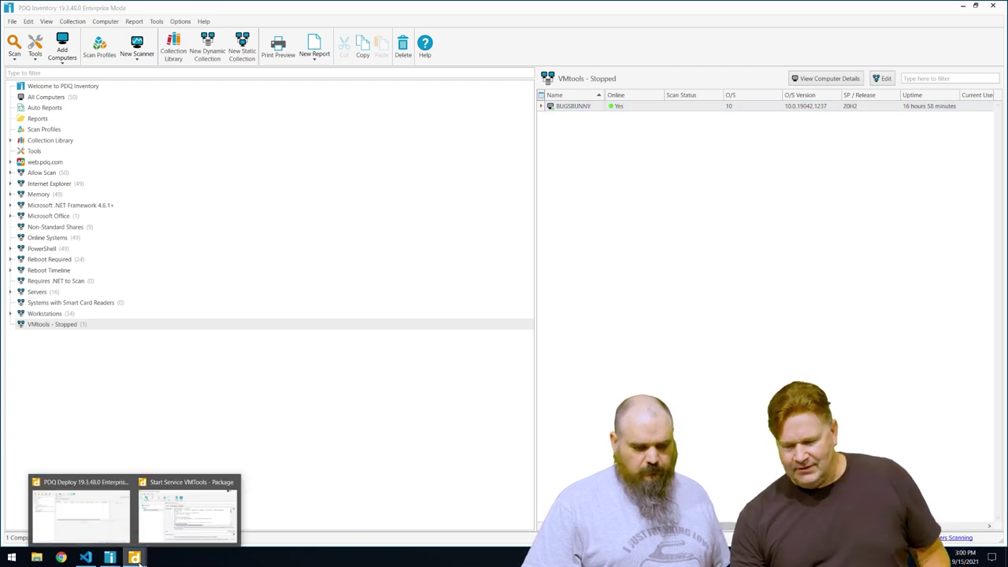
click(152, 534)
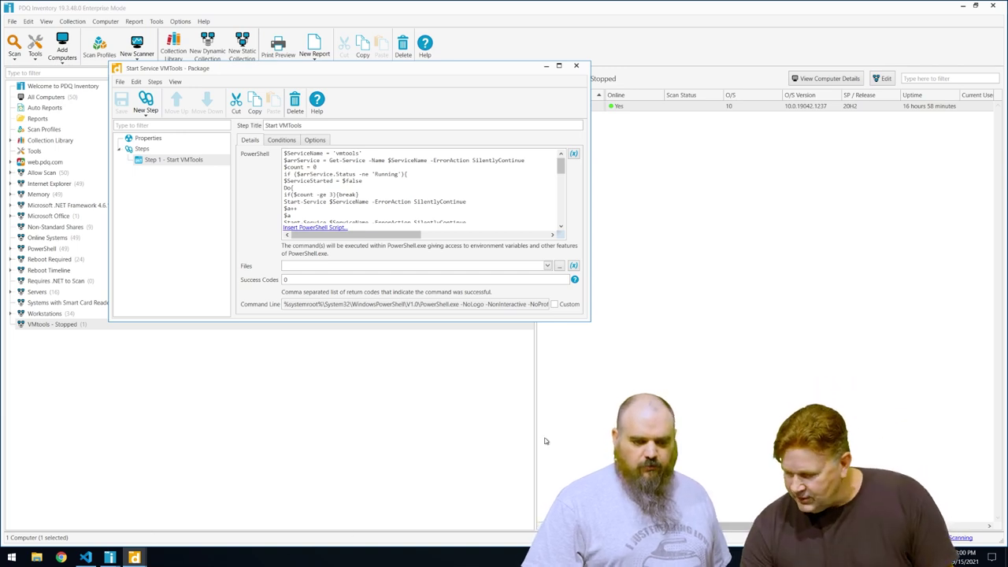
drag(592, 325, 755, 418)
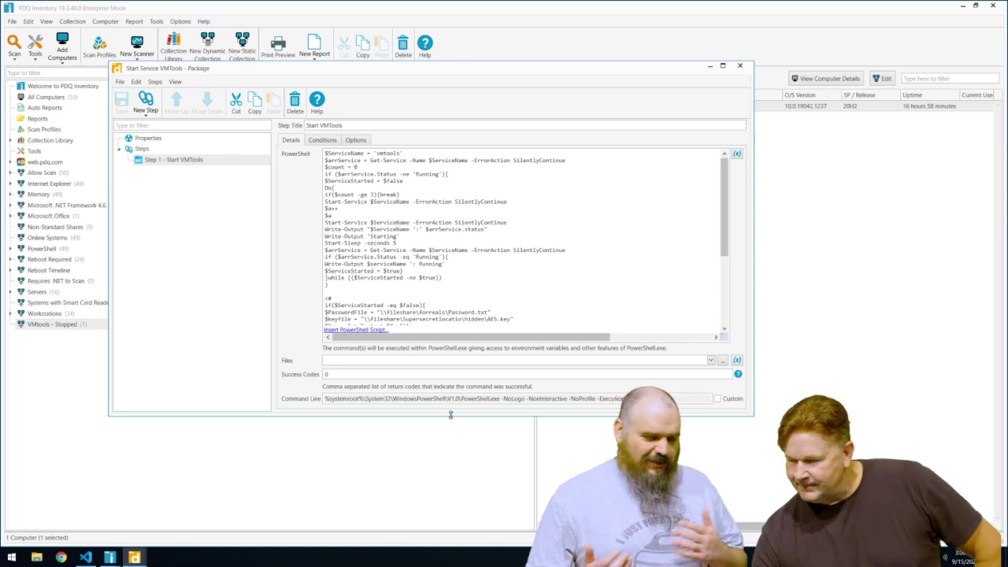
drag(451, 415, 496, 539)
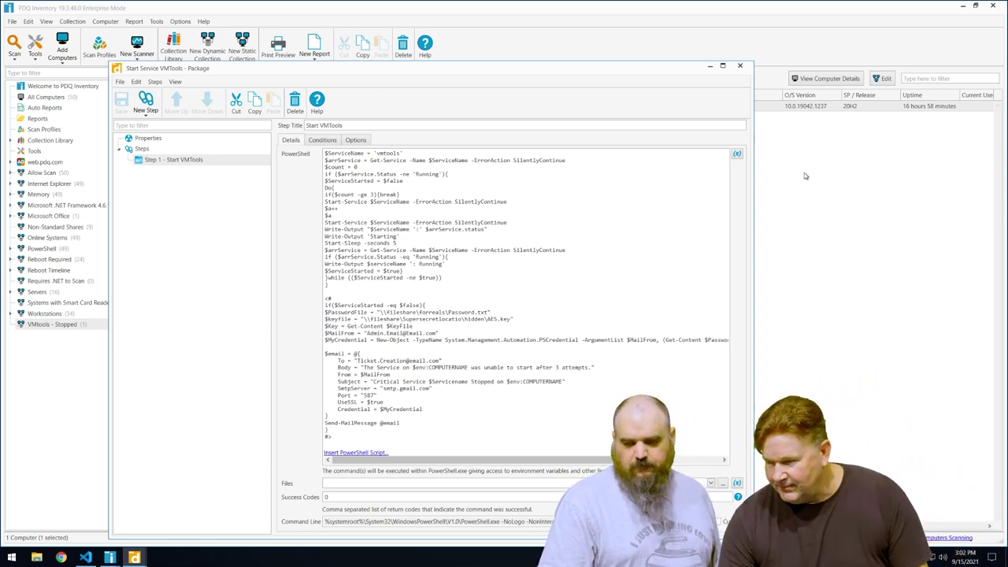
click(741, 66)
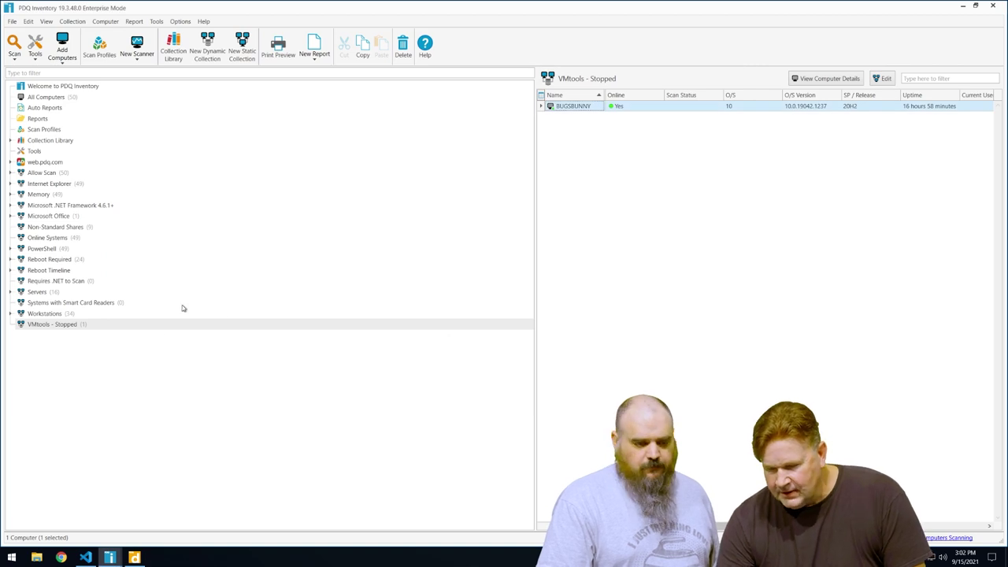
Step: Switch to the PDQ Deploy console, examine the Stop Process notepad package's PowerShell step, and view the Delete temp folder package
click(135, 558)
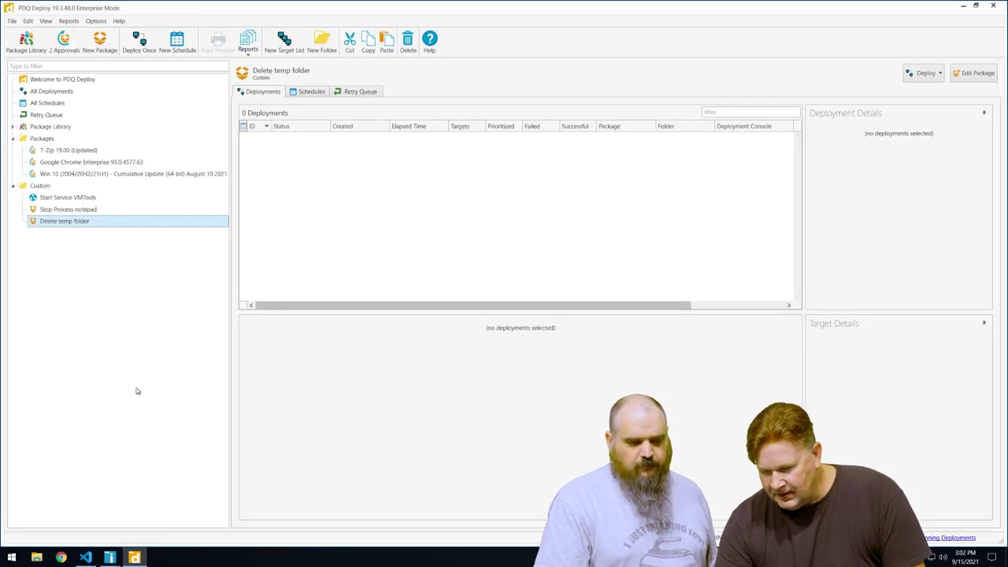
click(66, 210)
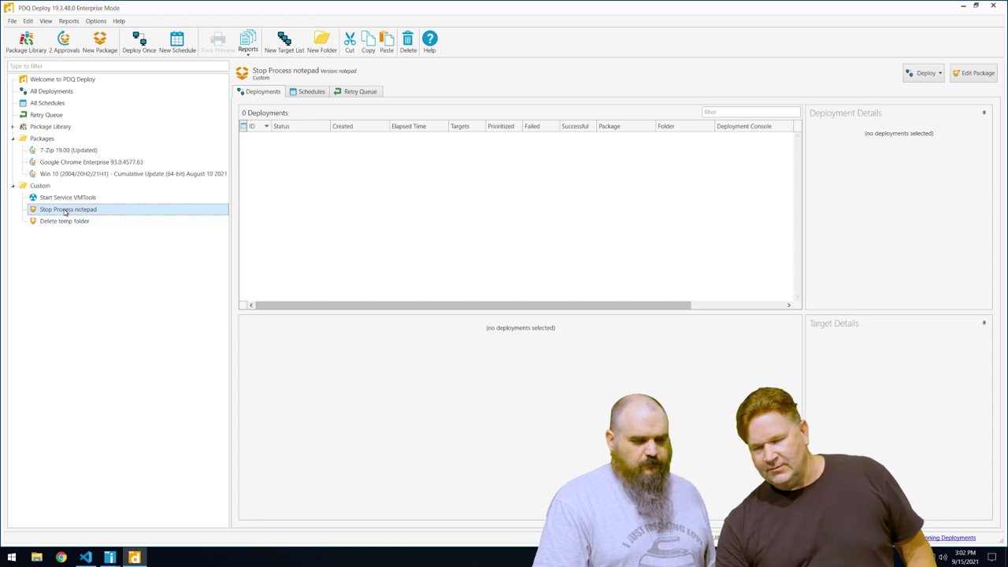
double_click(64, 210)
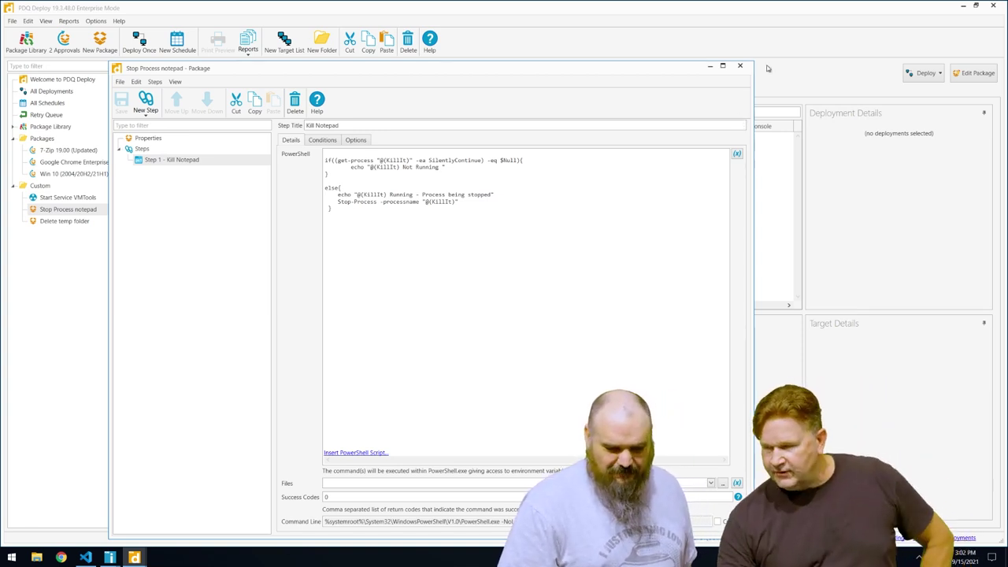
click(740, 66)
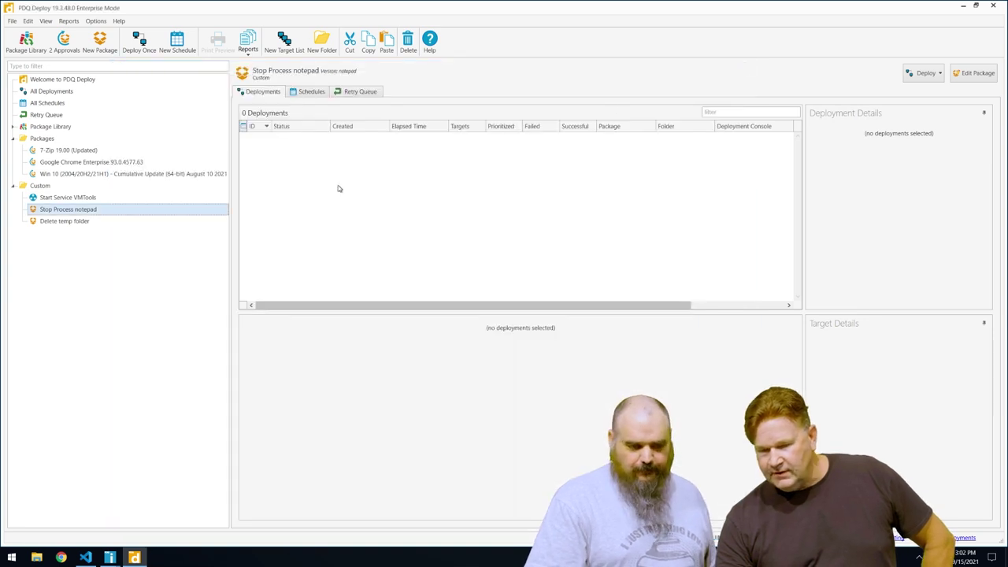
click(63, 223)
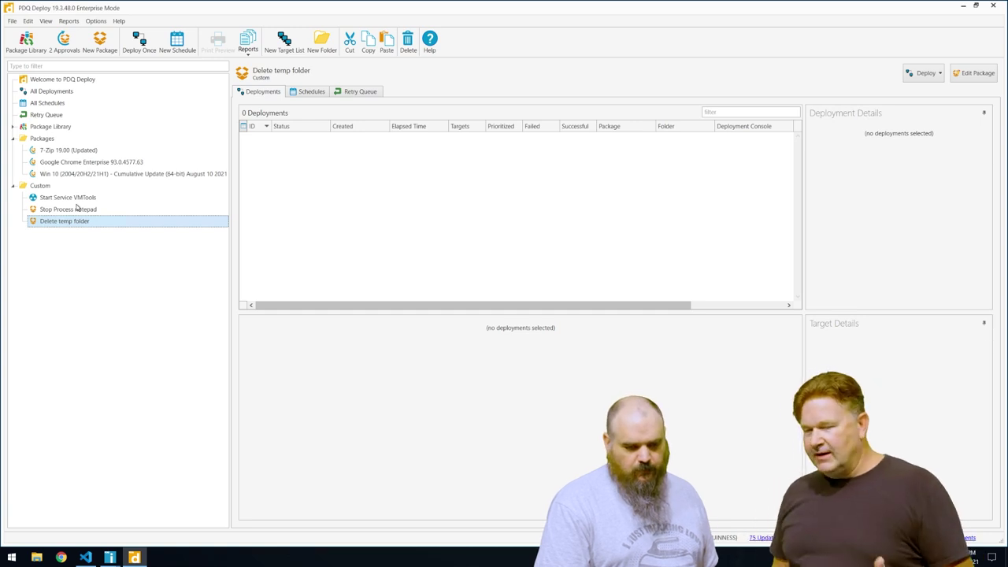
Step: Set up a one-time deployment of the custom Start Service VMTools package
click(61, 197)
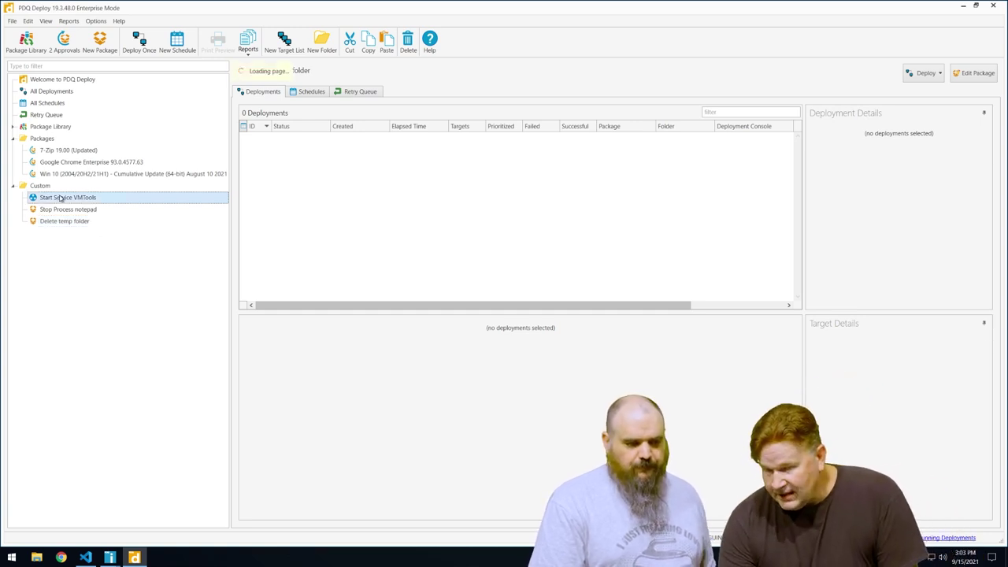
click(914, 72)
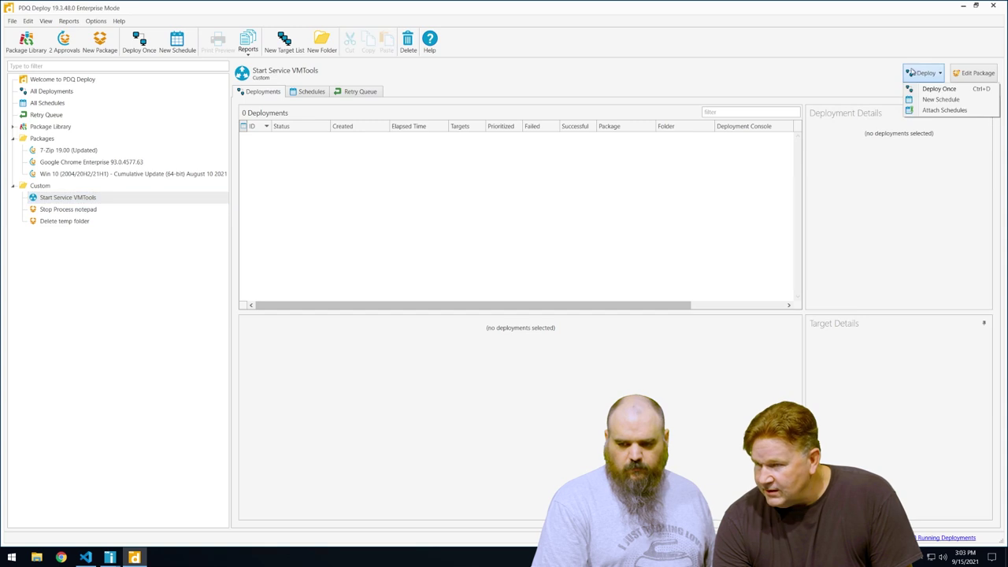
click(923, 92)
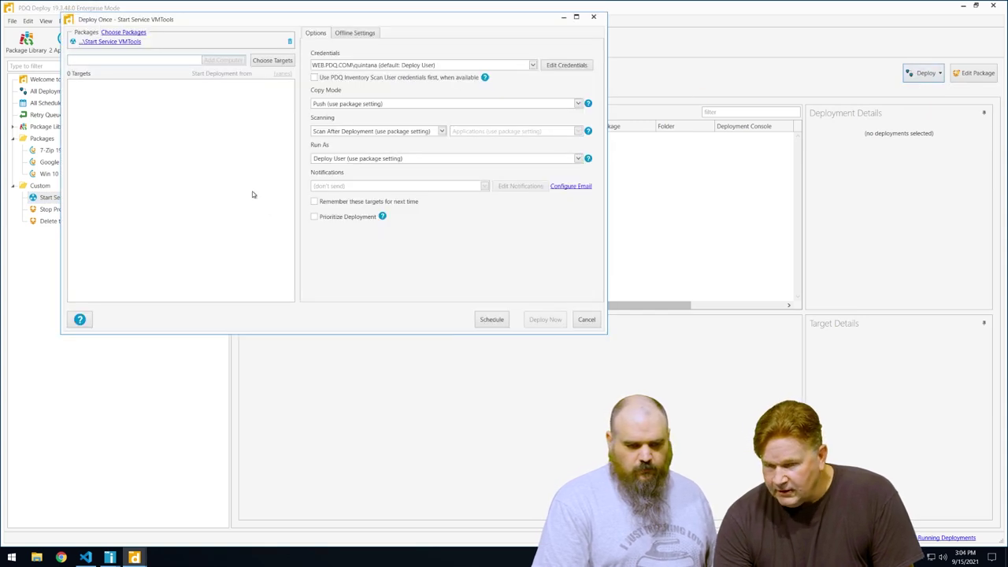
Step: Add the PDQ Inventory collection VMtools - Stopped as the deployment's targets and deploy the package immediately
click(273, 60)
mouse_move(295, 85)
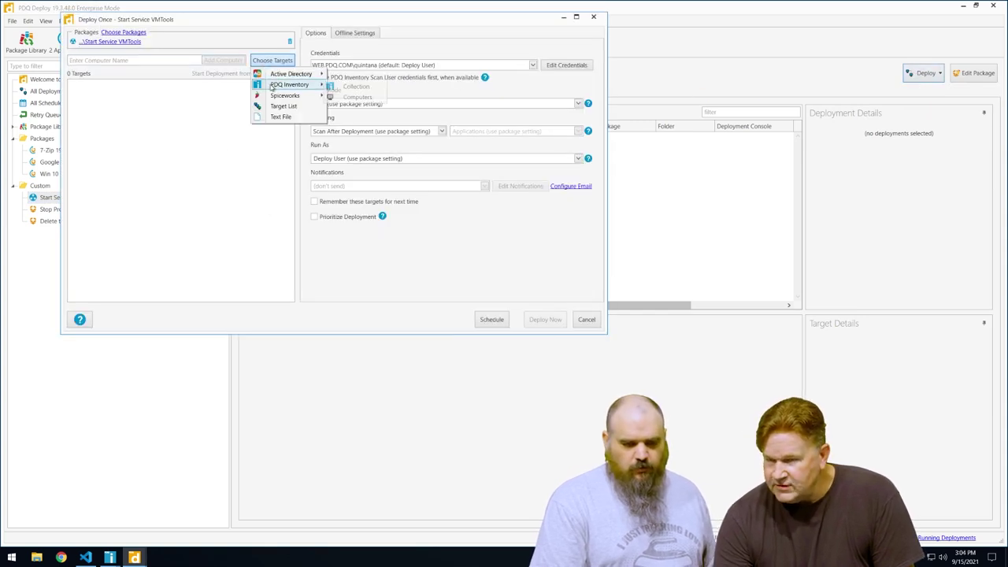
click(346, 88)
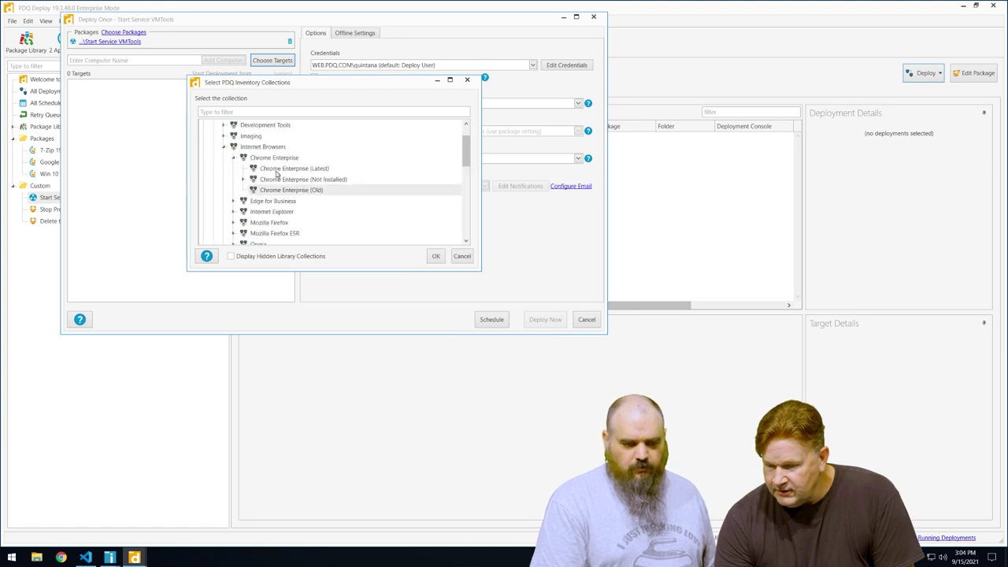
scroll(276, 172, down, 5)
scroll(276, 173, down, 1)
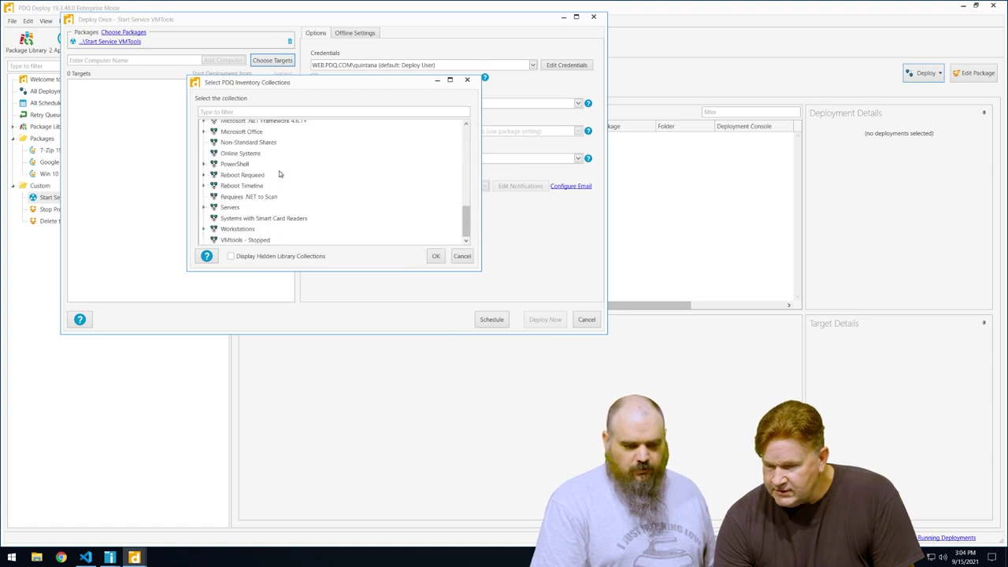
click(240, 241)
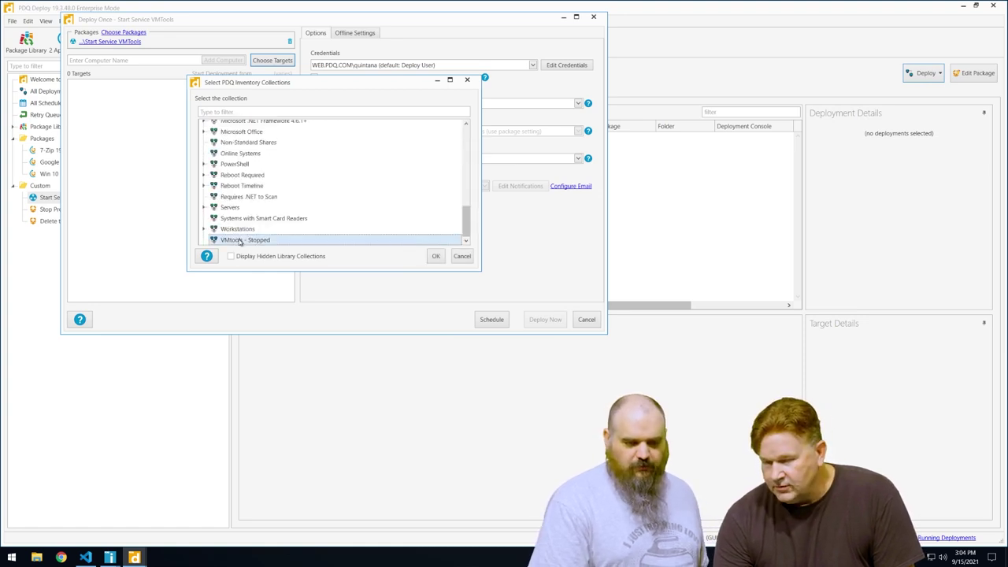
click(436, 256)
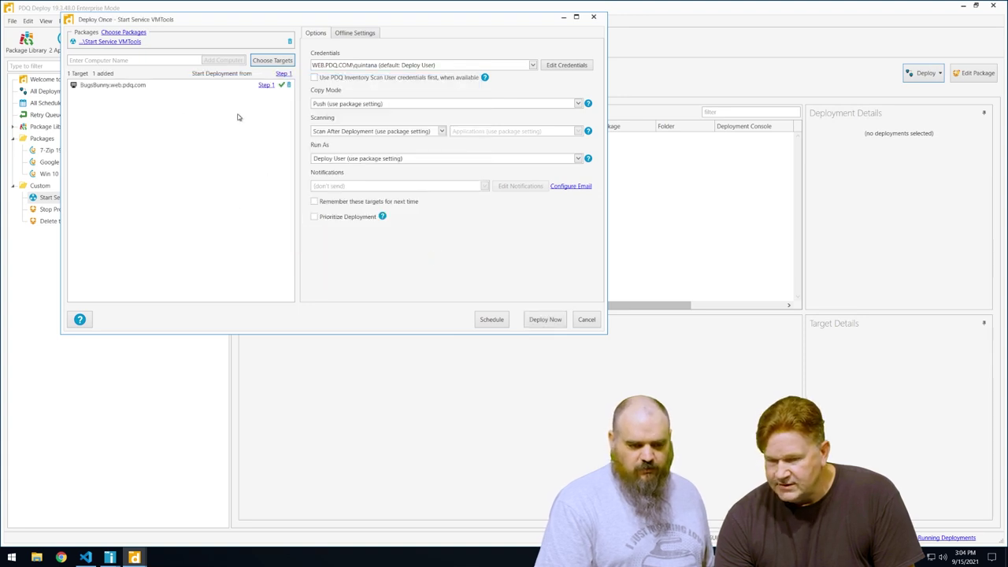
click(546, 321)
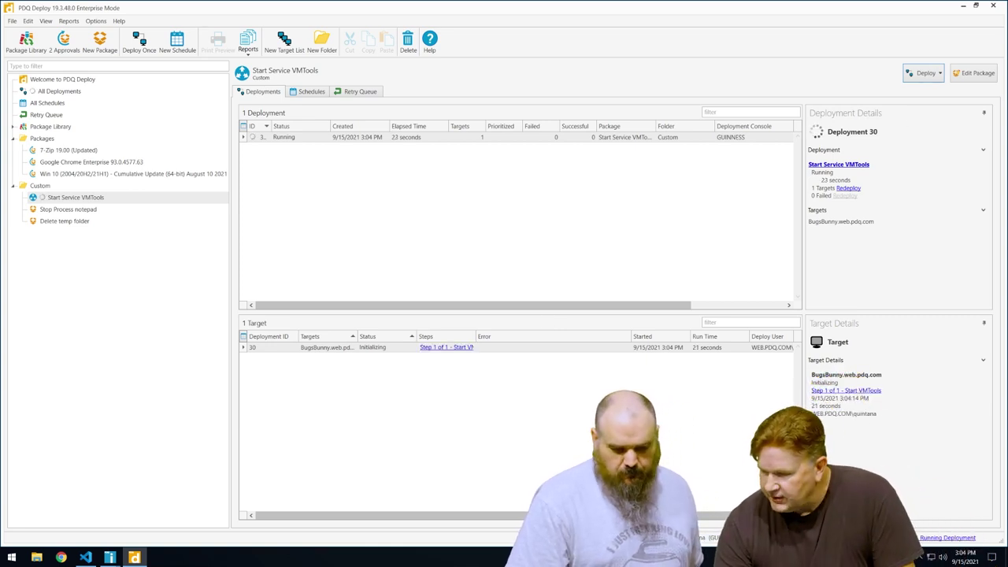
Step: Start a new schedule for the Start Service VMTools package and target the PDQ Inventory collection VMtools - Stopped
click(938, 74)
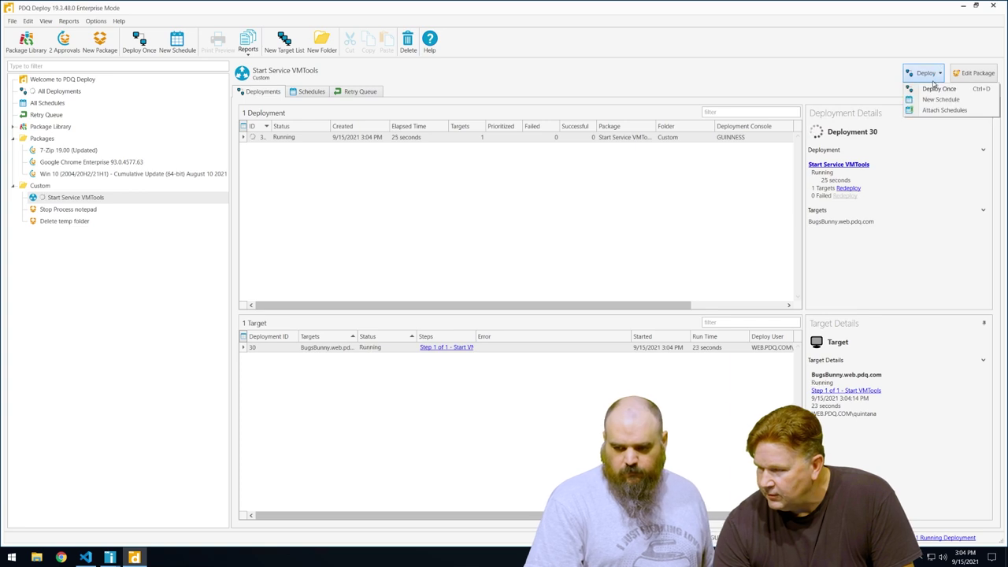
click(940, 100)
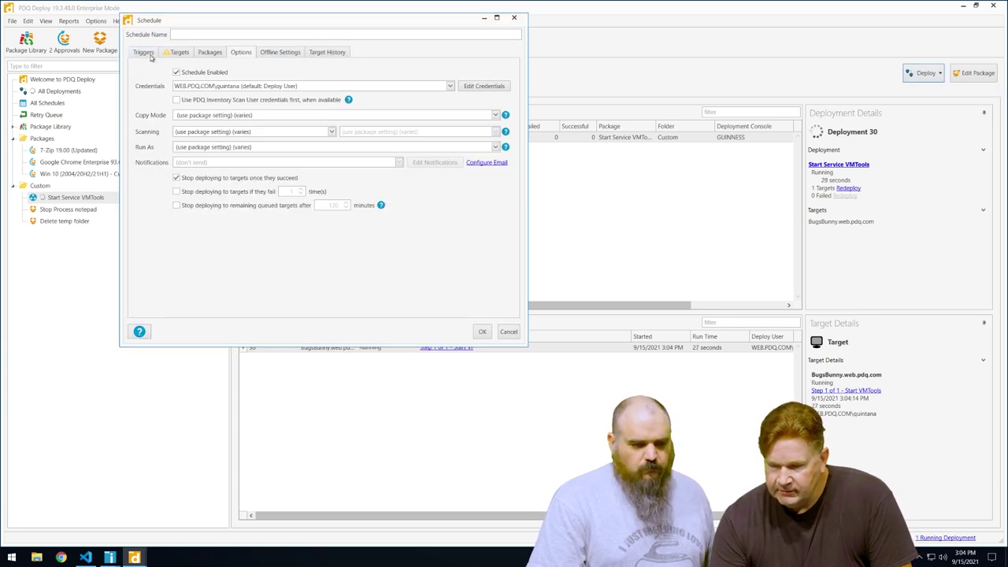
click(181, 53)
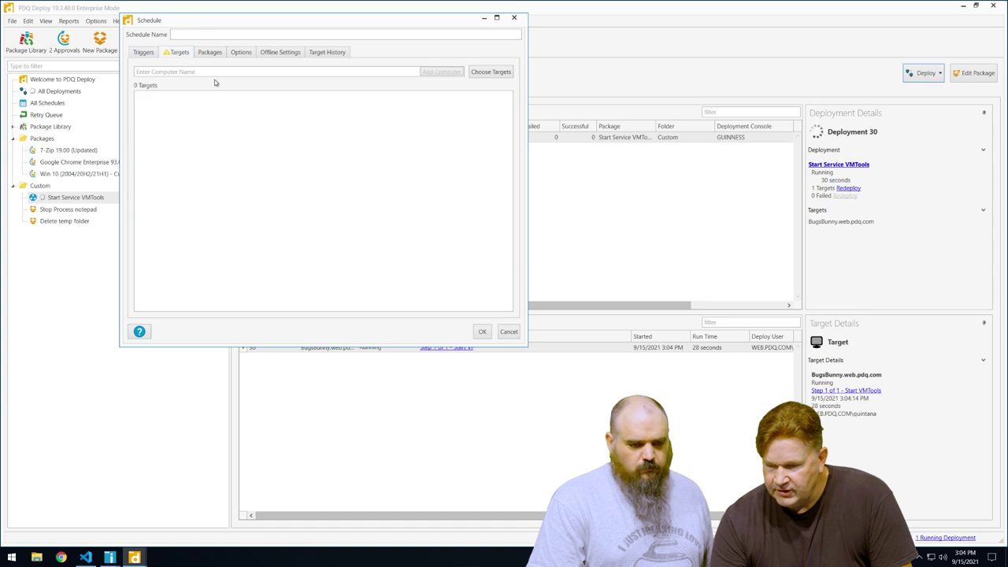
click(478, 73)
mouse_move(508, 97)
click(549, 98)
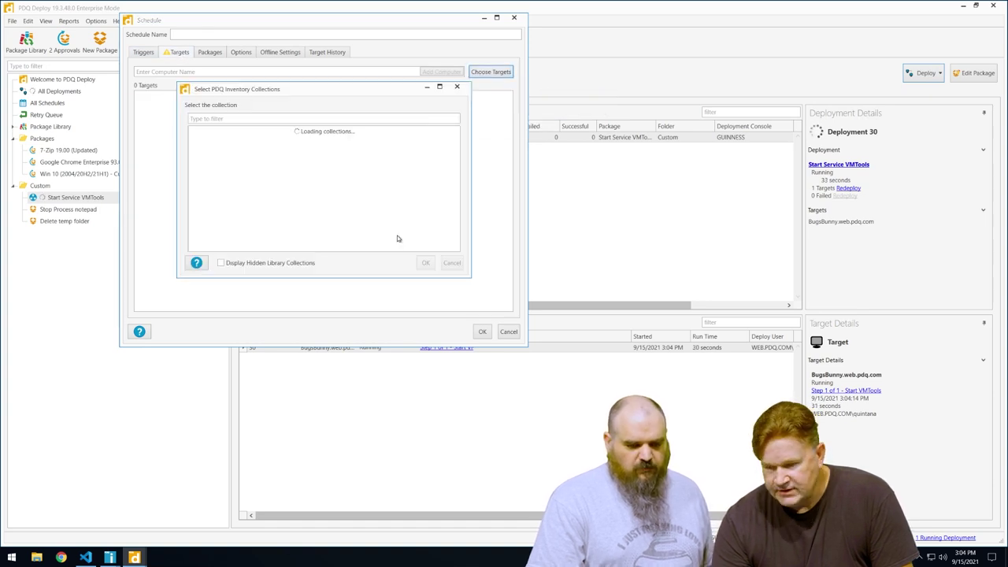
scroll(317, 209, down, 5)
click(246, 247)
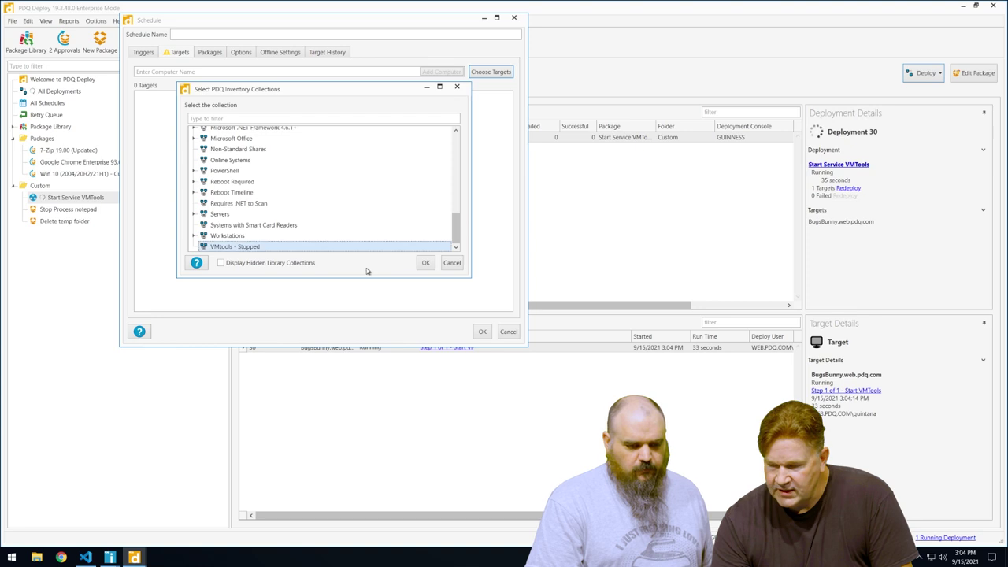
click(425, 263)
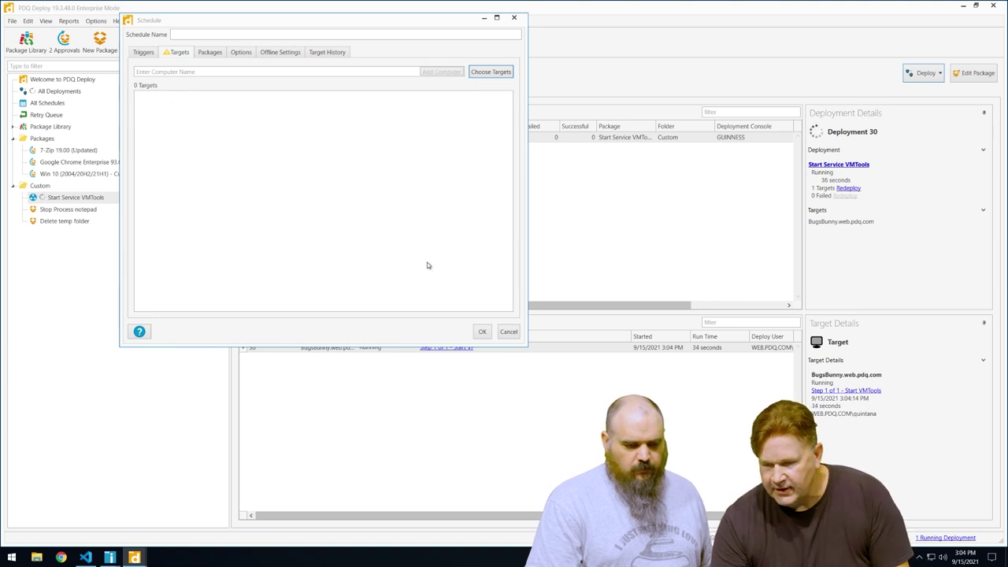
Step: Set the schedule to Scan After Deployment with the Monitoring profile, disable stopping deployment to targets once they succeed, and discard the schedule
click(229, 54)
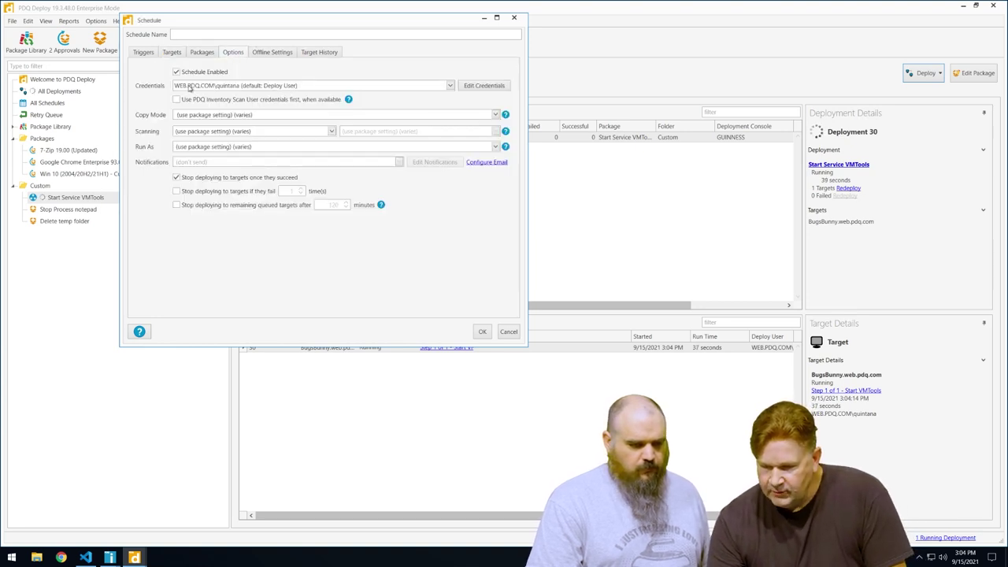
click(202, 133)
click(313, 131)
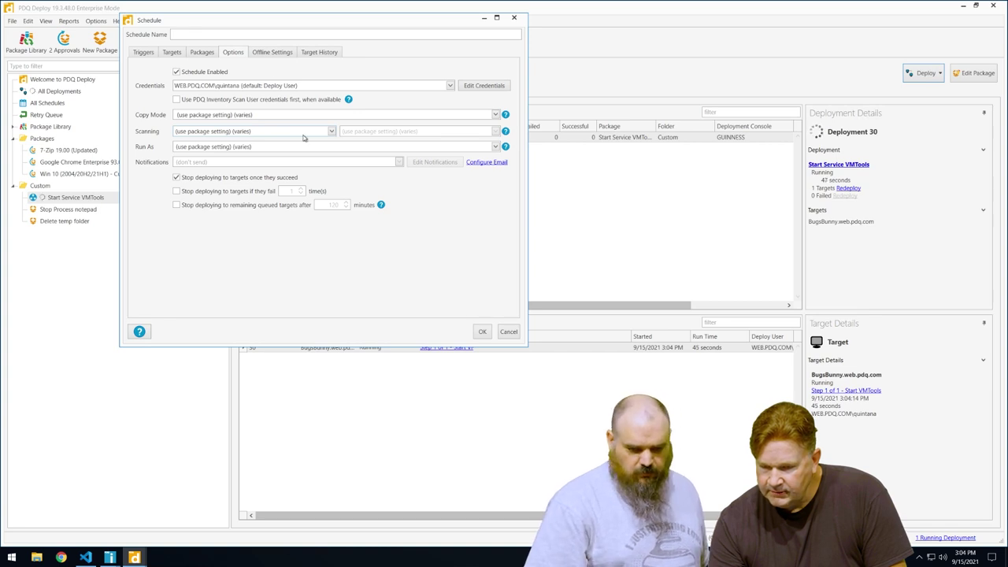
click(332, 132)
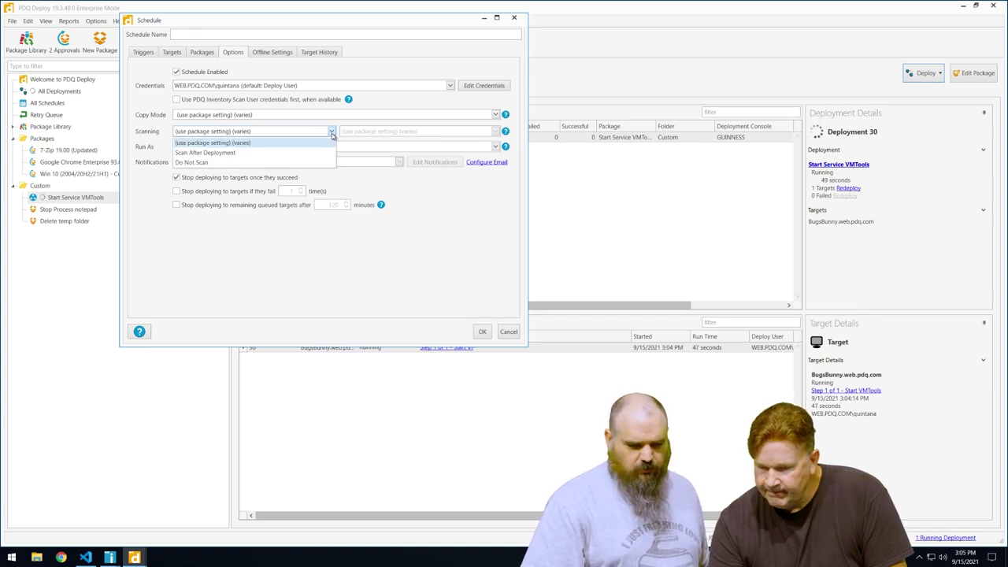
click(283, 153)
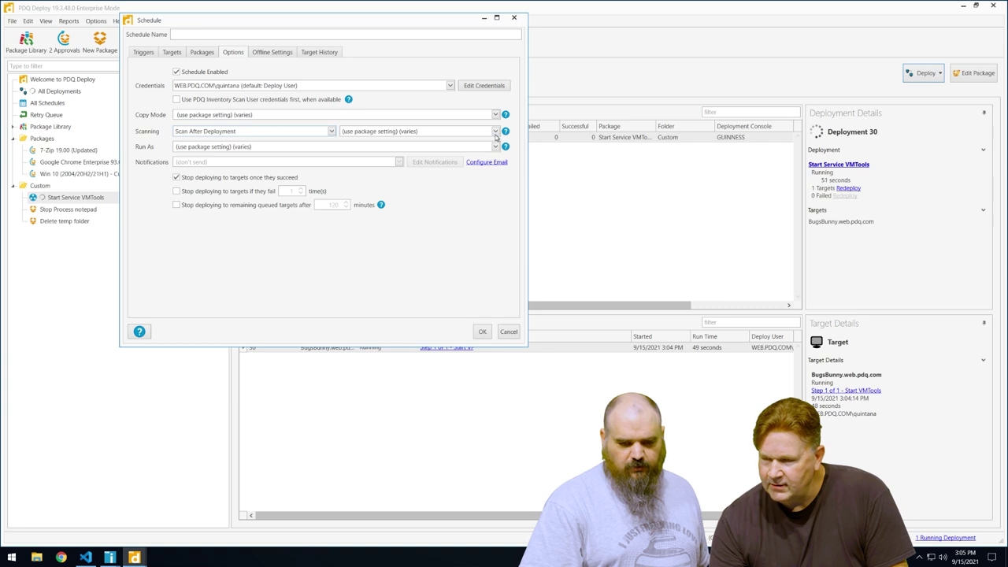
click(495, 133)
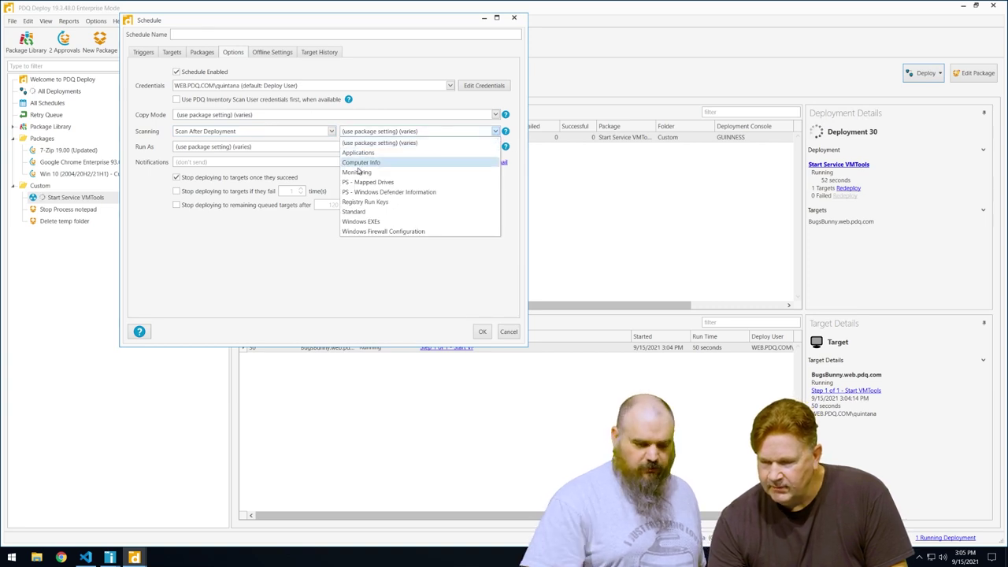
click(358, 172)
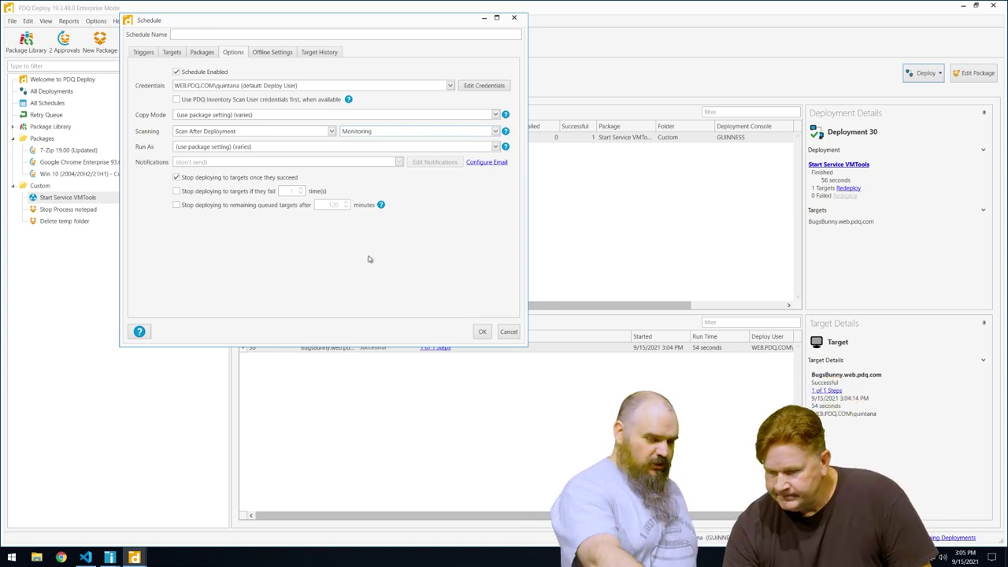
click(177, 178)
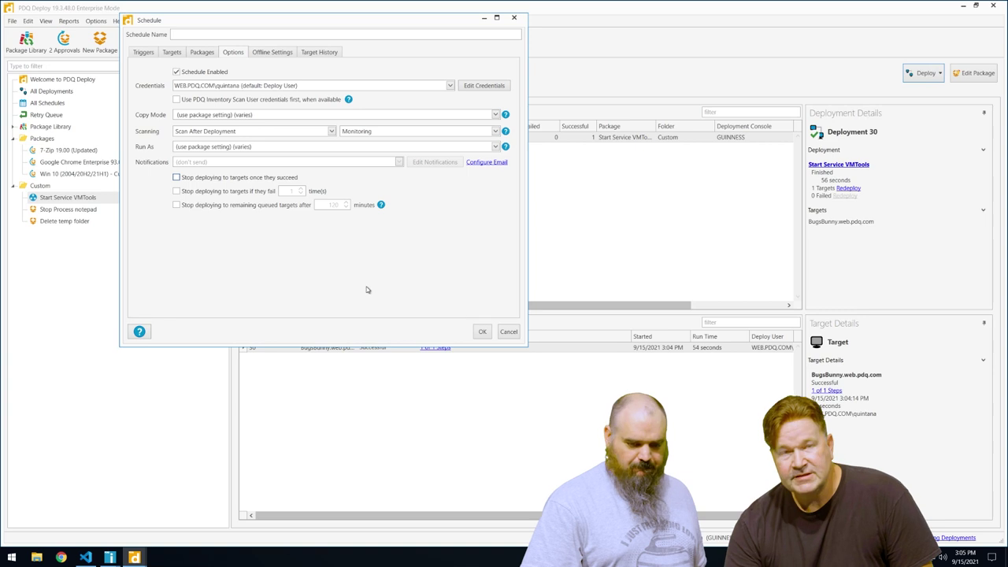
click(509, 333)
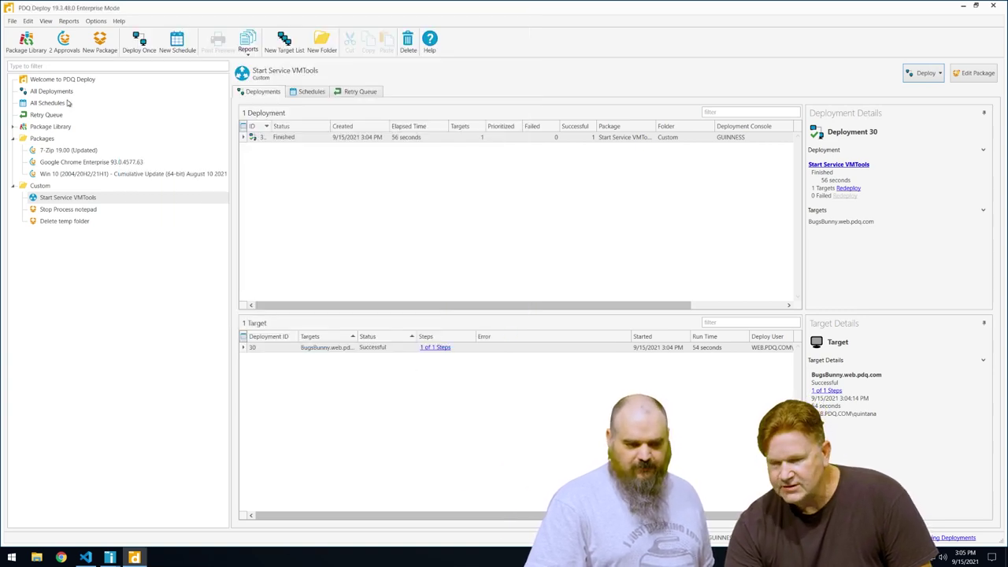
Step: Switch to the PDQ Inventory console and scan the VMtools - Stopped collection with the Monitoring scan profile
mouse_move(111, 558)
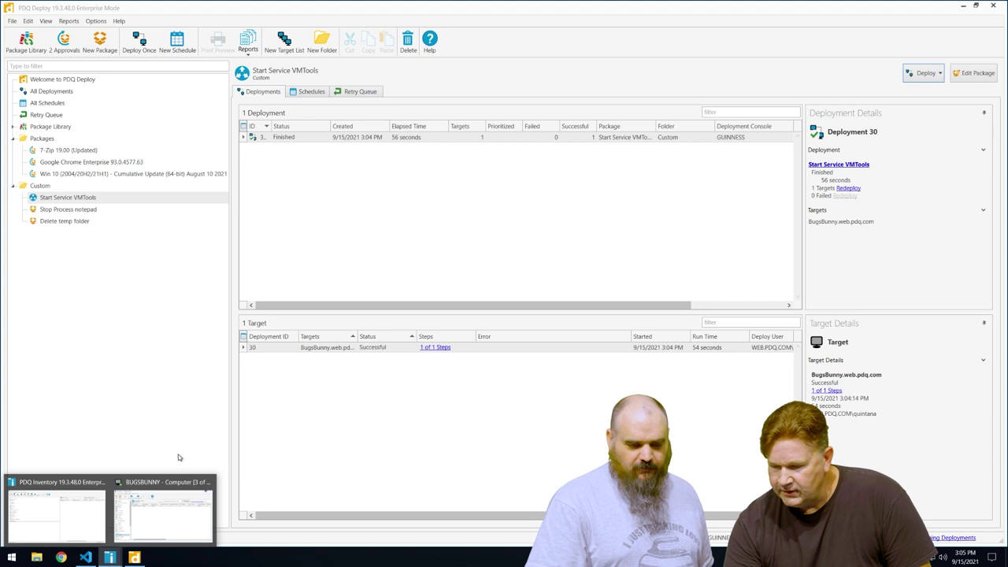
click(73, 530)
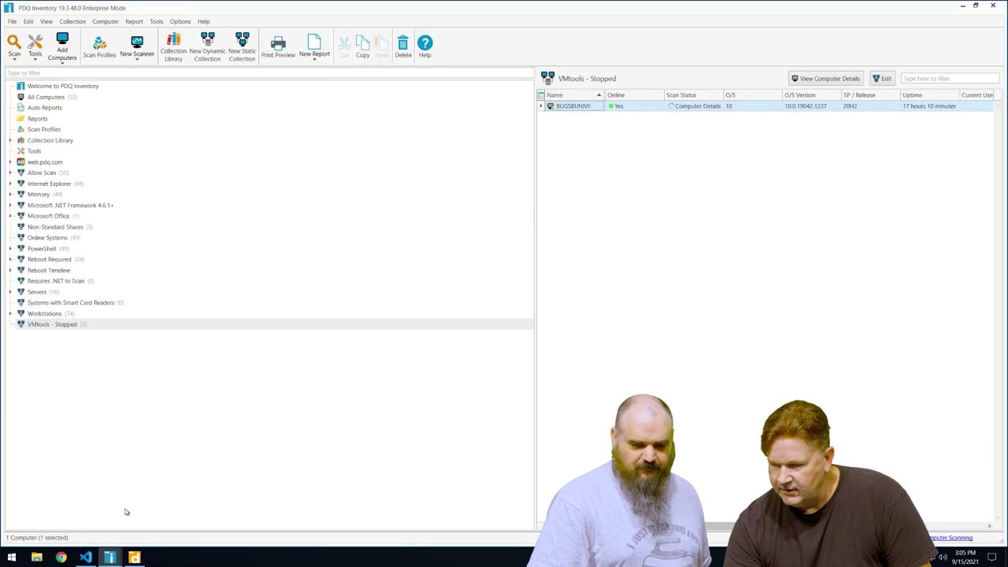
right_click(593, 107)
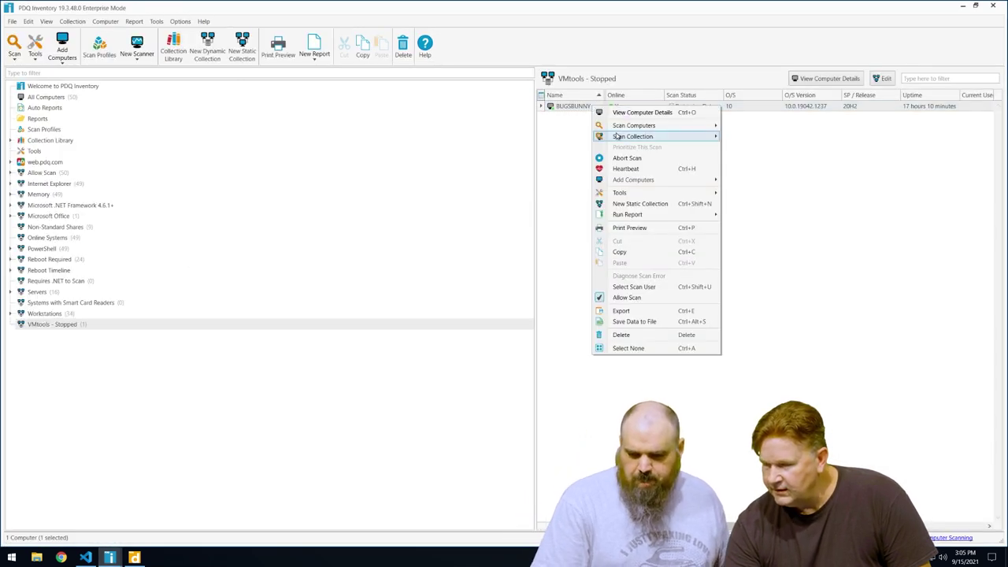
mouse_move(620, 126)
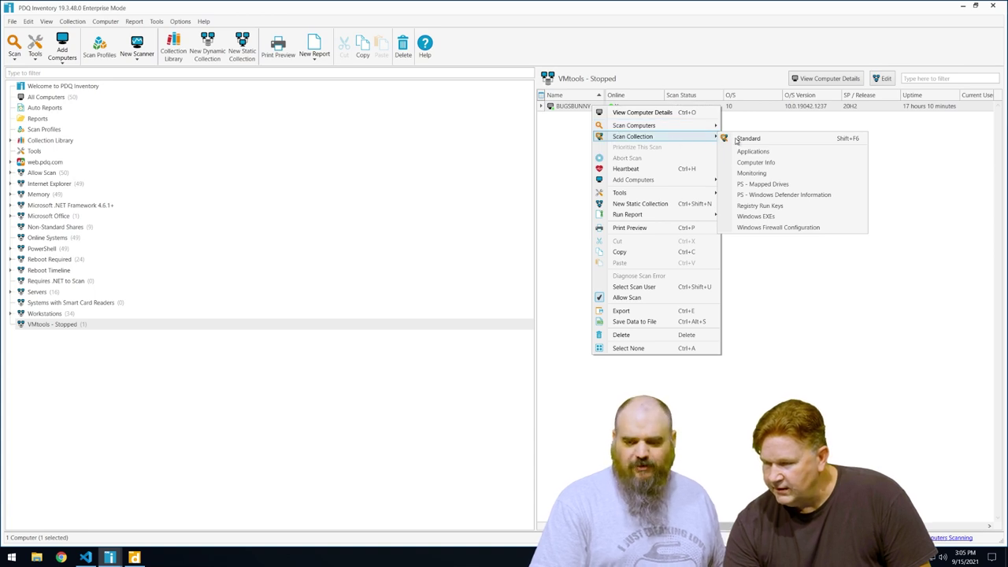
click(743, 173)
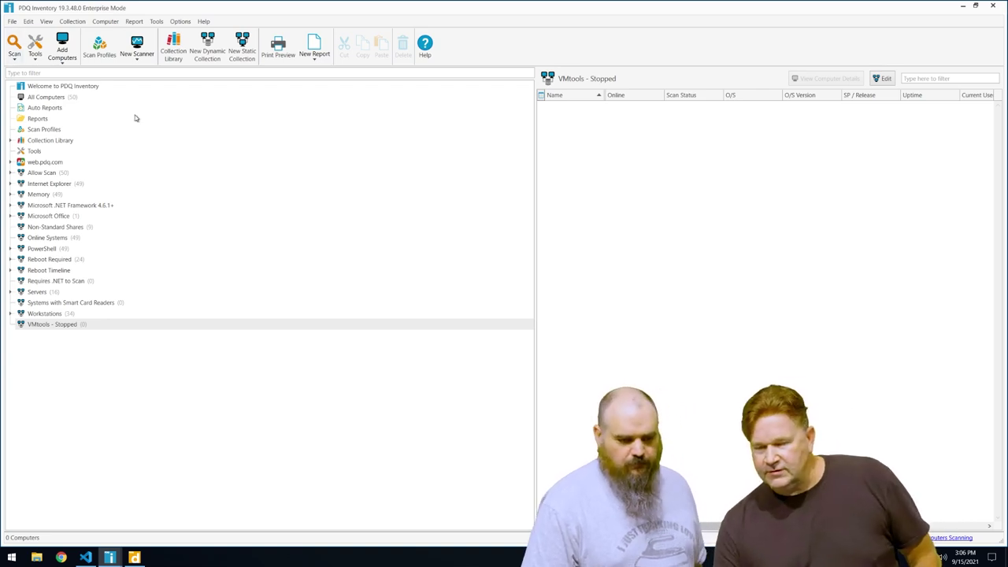
Step: Open the BUGSBUNNY computer's details from All Computers and view its PowerShell (Monitoring No History) scanner results
click(66, 100)
click(576, 127)
double_click(576, 127)
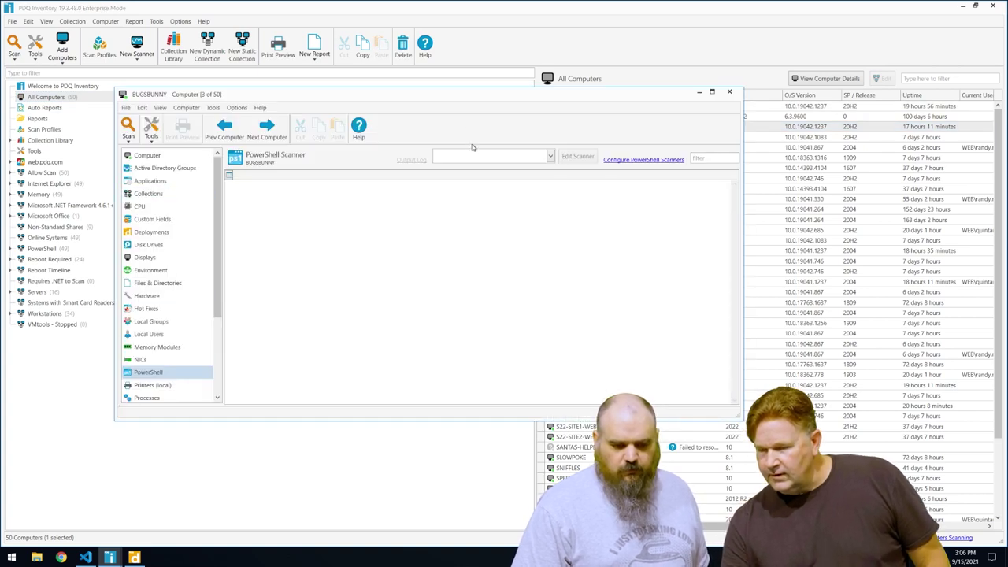
click(474, 155)
click(482, 179)
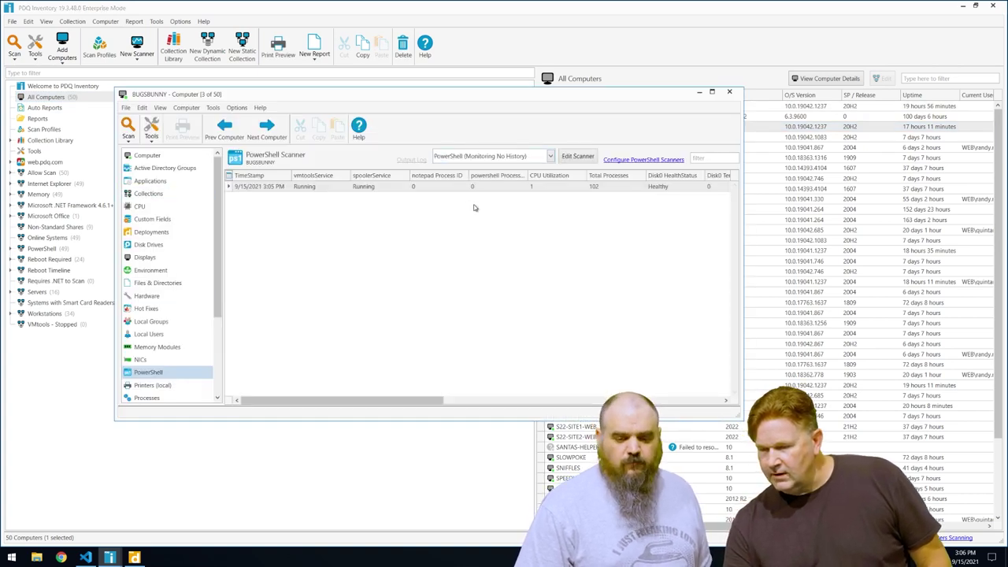